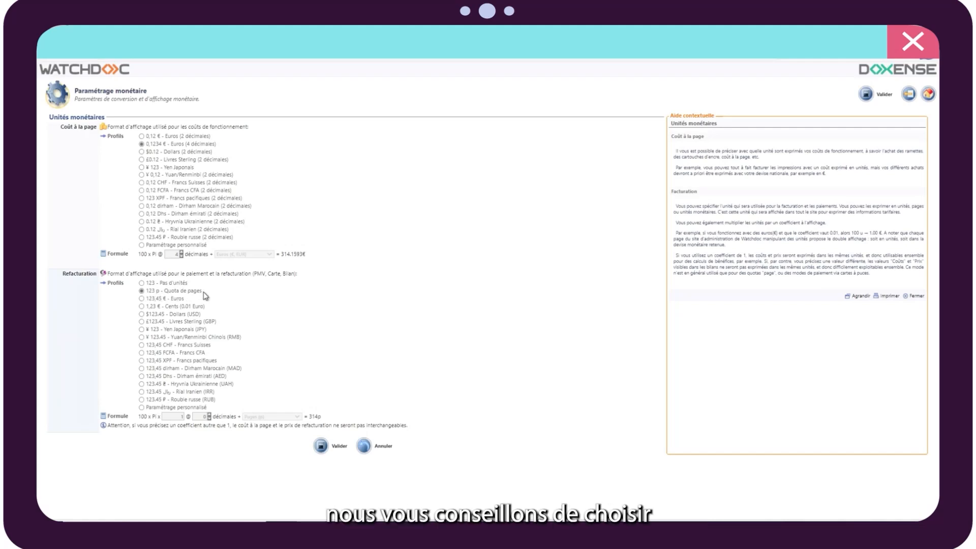
- Save the monetary settings and activate quota management in the quota database settings
click(324, 446)
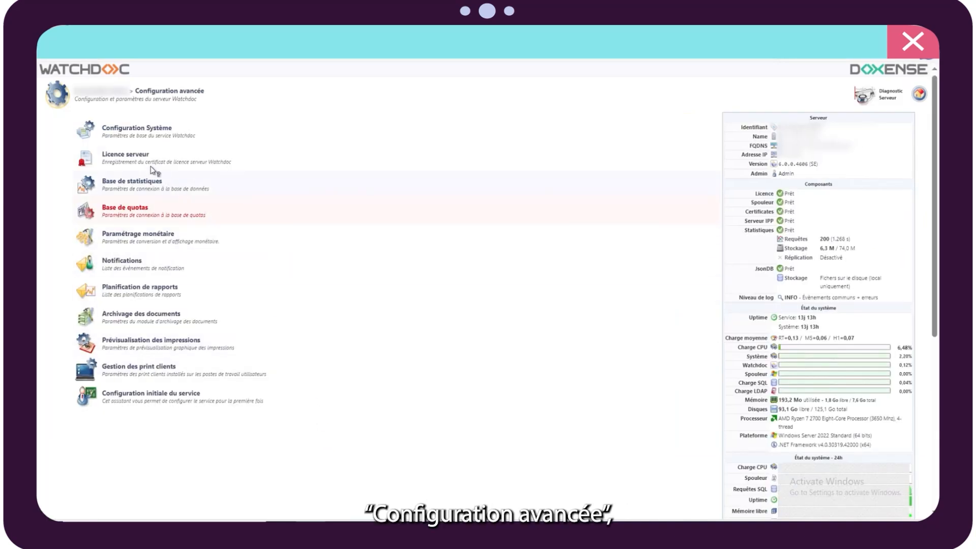
click(122, 213)
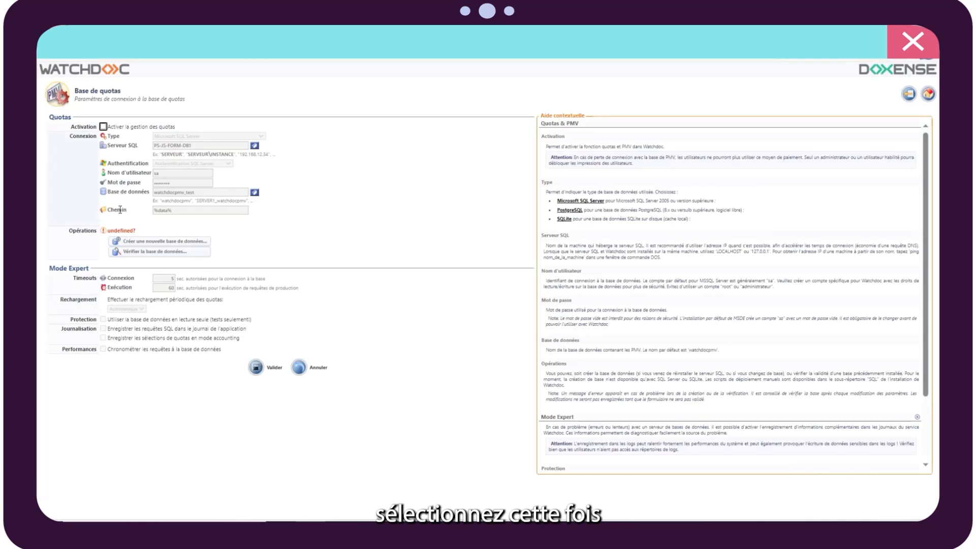
click(104, 127)
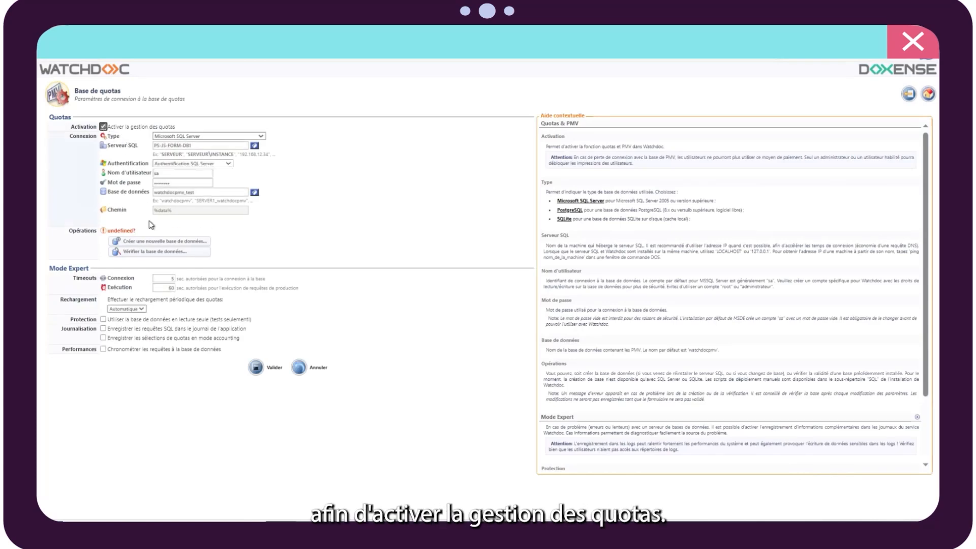
- Verify the quota database connection and save the quota database settings
click(159, 252)
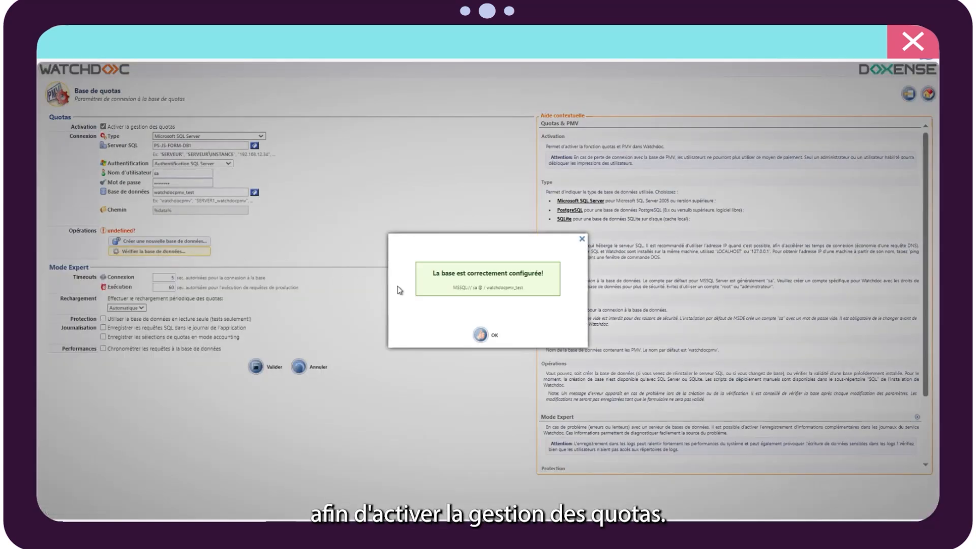
click(481, 336)
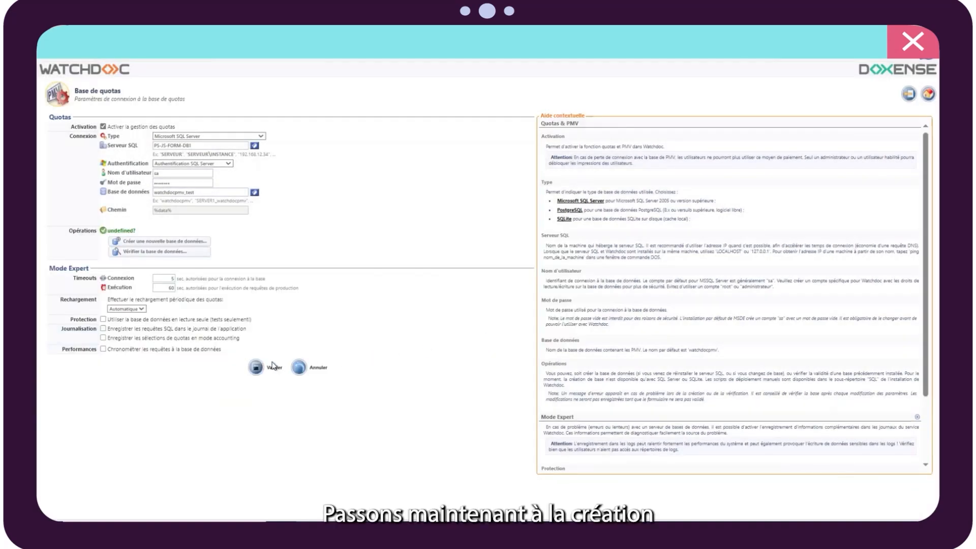
click(258, 368)
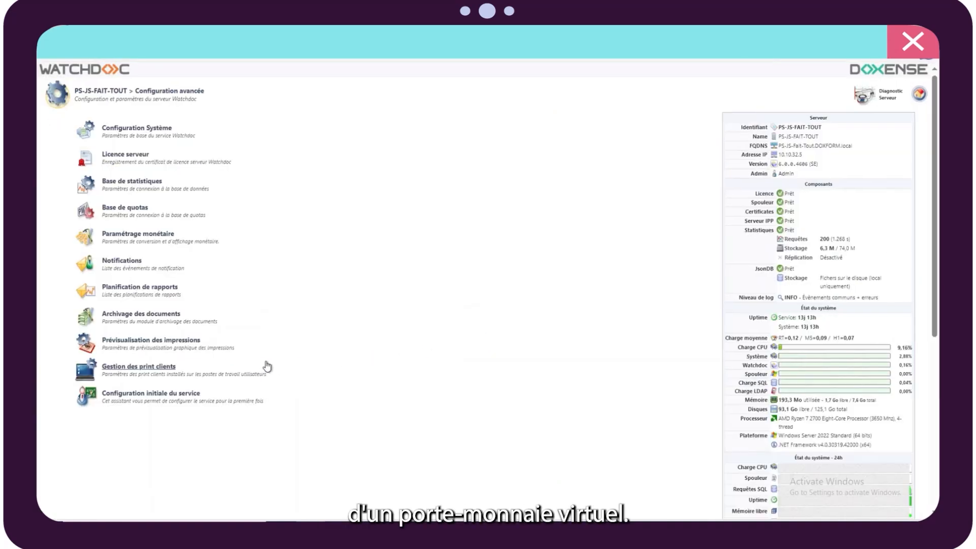
- Start a new management rule under Modèles de Quotas, named "Débit PMV", with an initial value of 100 units
click(919, 94)
click(179, 315)
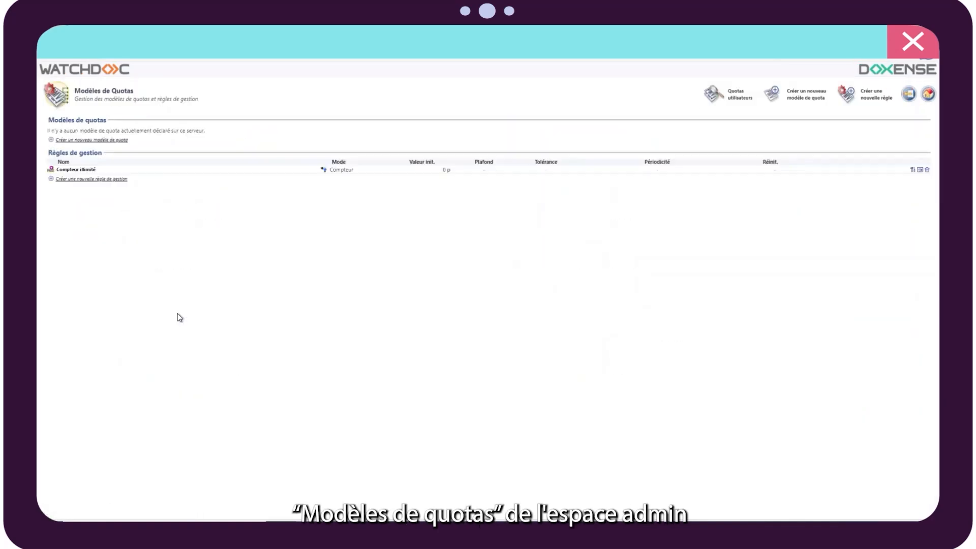
click(110, 181)
text(D)
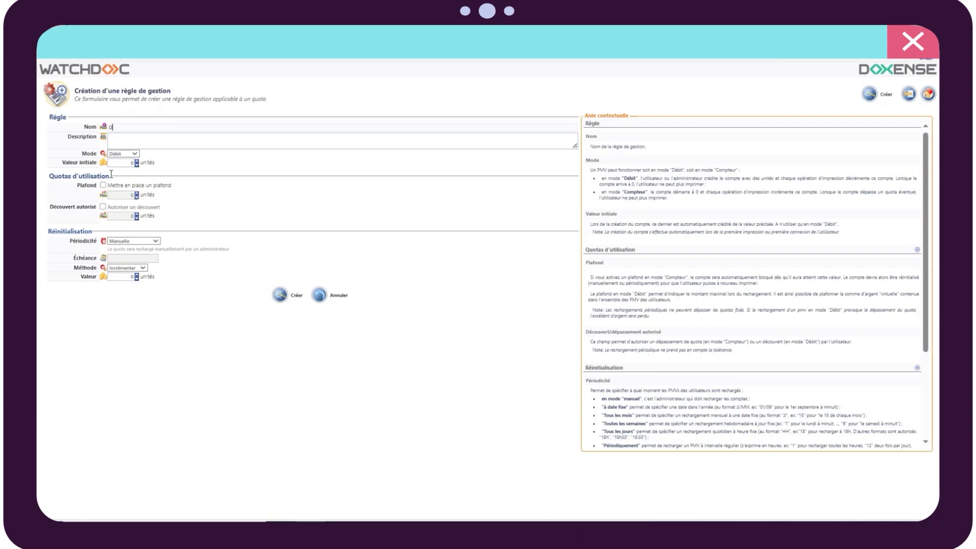
text(ébit PMV)
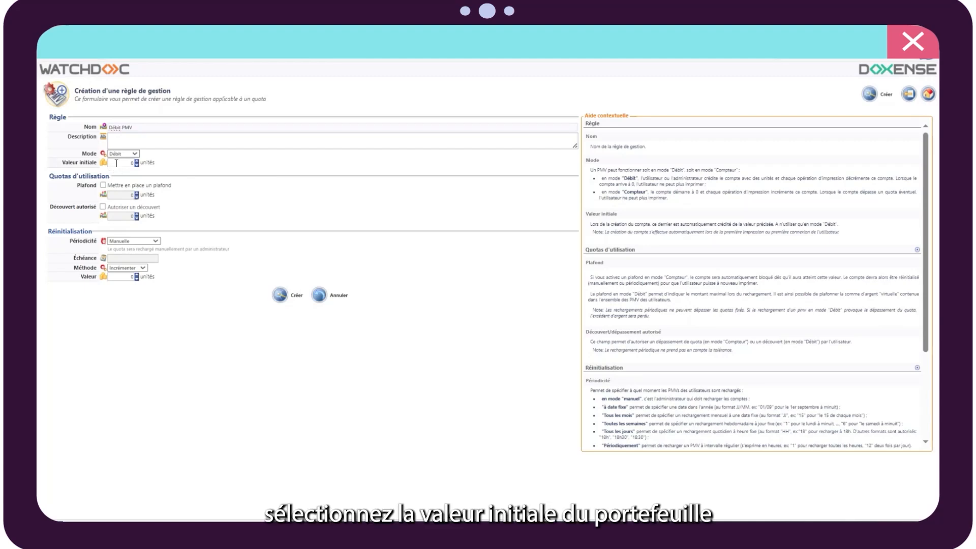
click(121, 163)
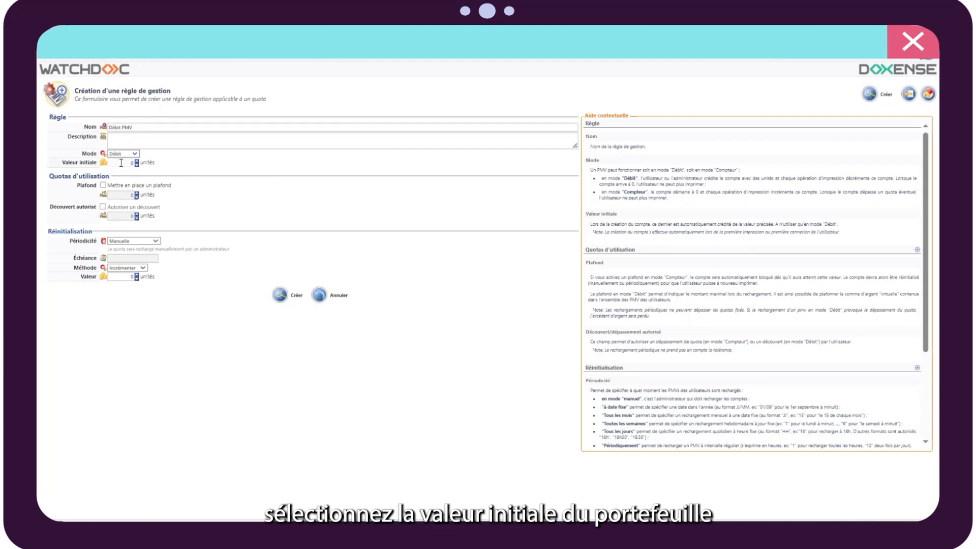
text(100)
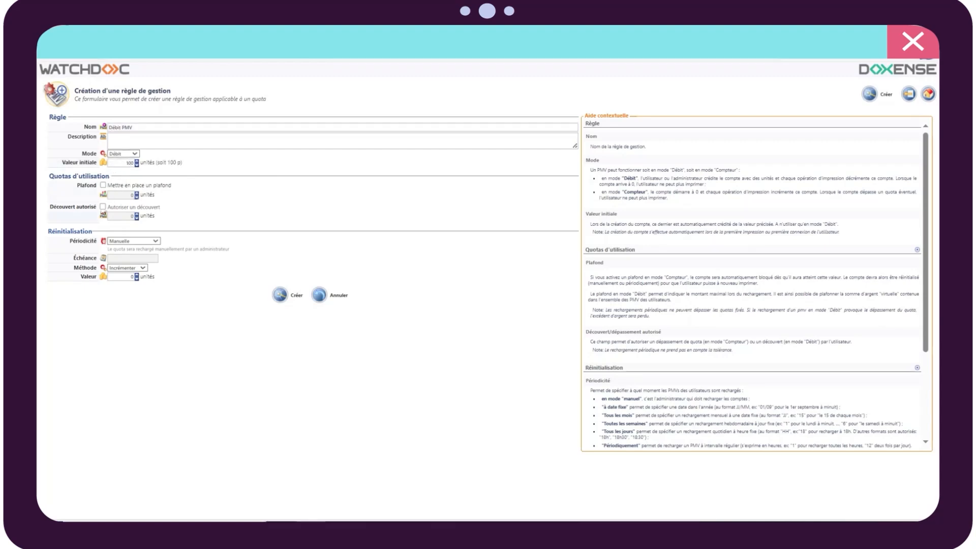
- Set the rule's reset periodicity to "Tous les mois" with 01 as the day of the month
click(131, 242)
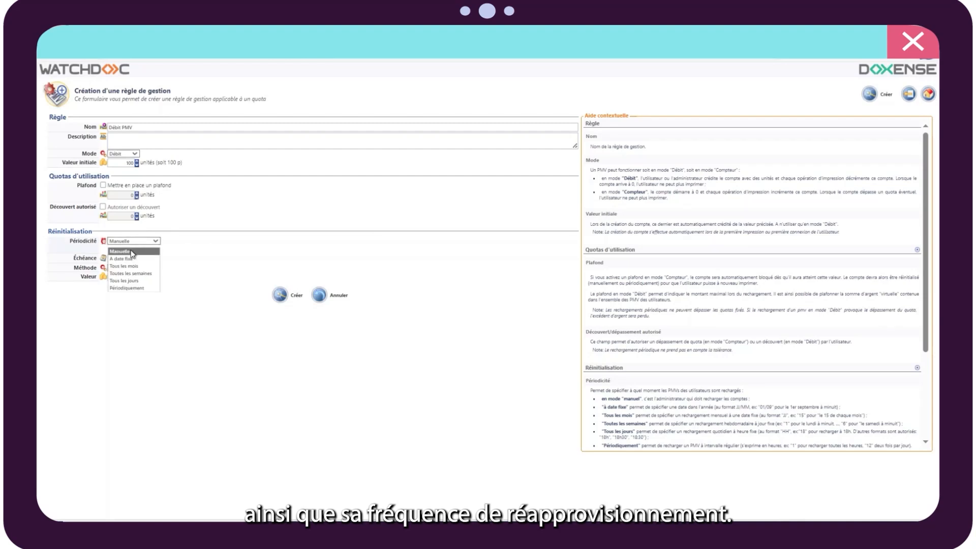
click(130, 266)
click(129, 250)
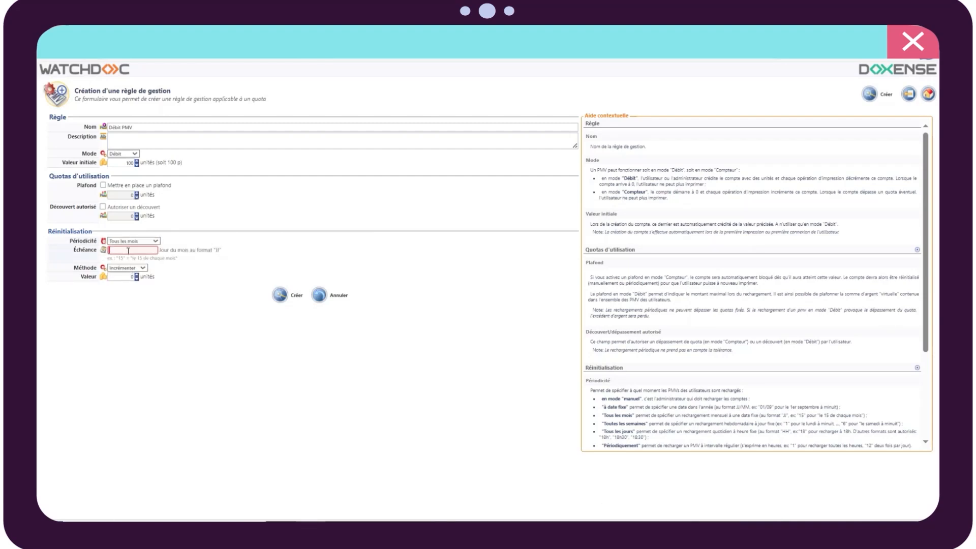
text(01)
- Set the reset method to "Fixer la valeur" with a value of 100 units and create the management rule
click(127, 268)
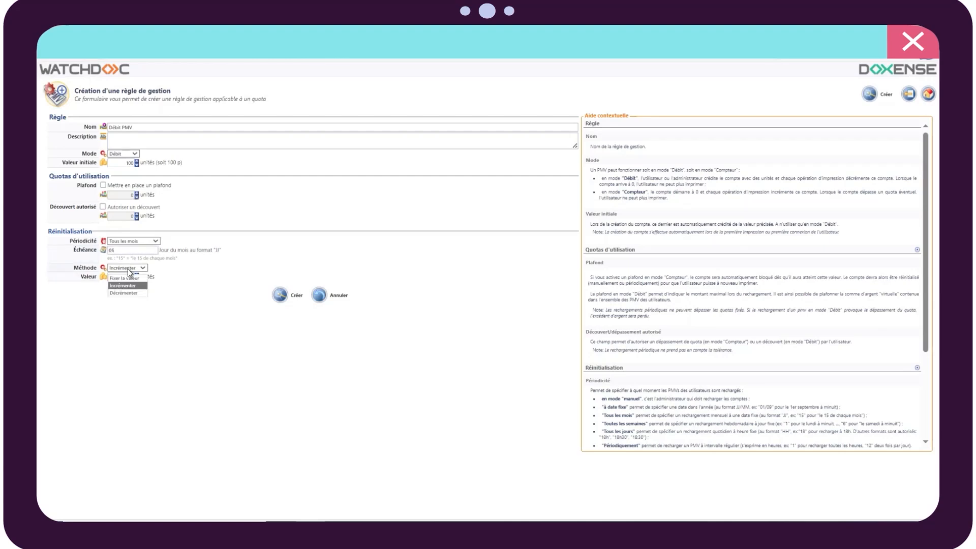
click(128, 279)
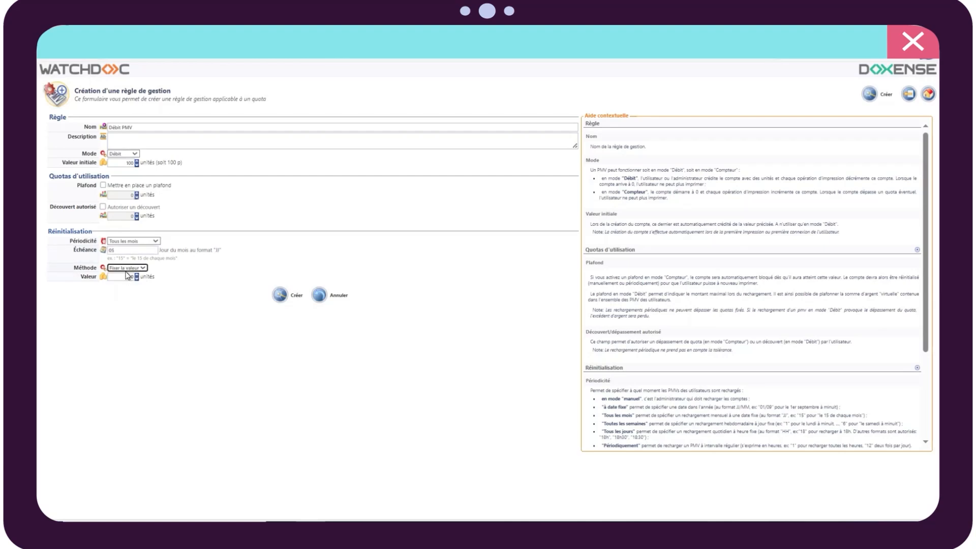
click(126, 280)
text(100)
click(288, 297)
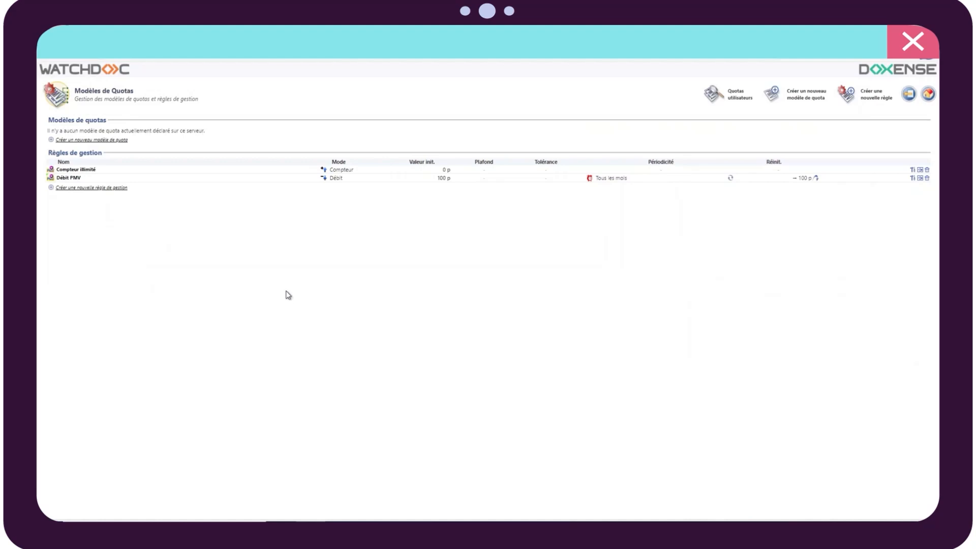
- Create a quota model with the name and description "Quota_Utilisateur", using "Débit PMV" as its single management rule
click(99, 140)
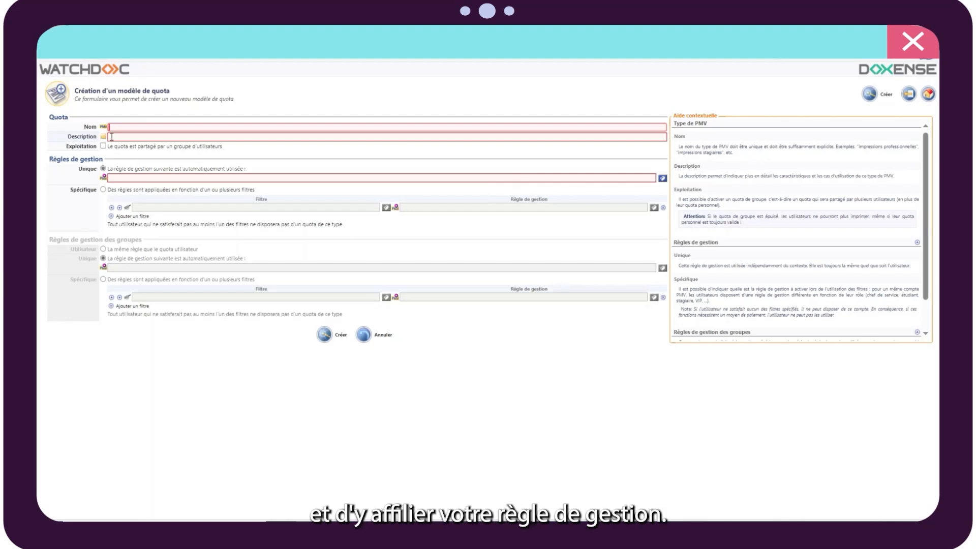
text(Quota_Utilisateur)
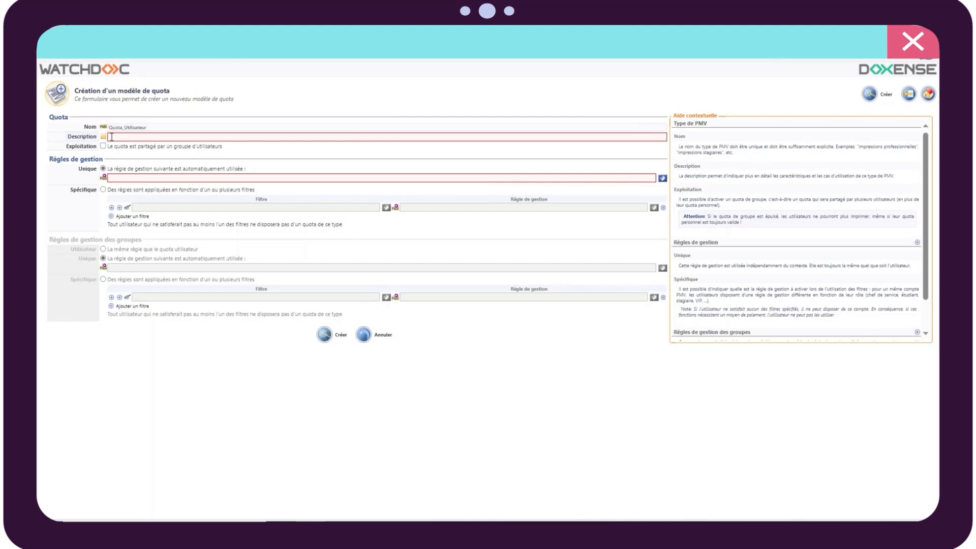
click(111, 137)
text(Quota_Utilisateur)
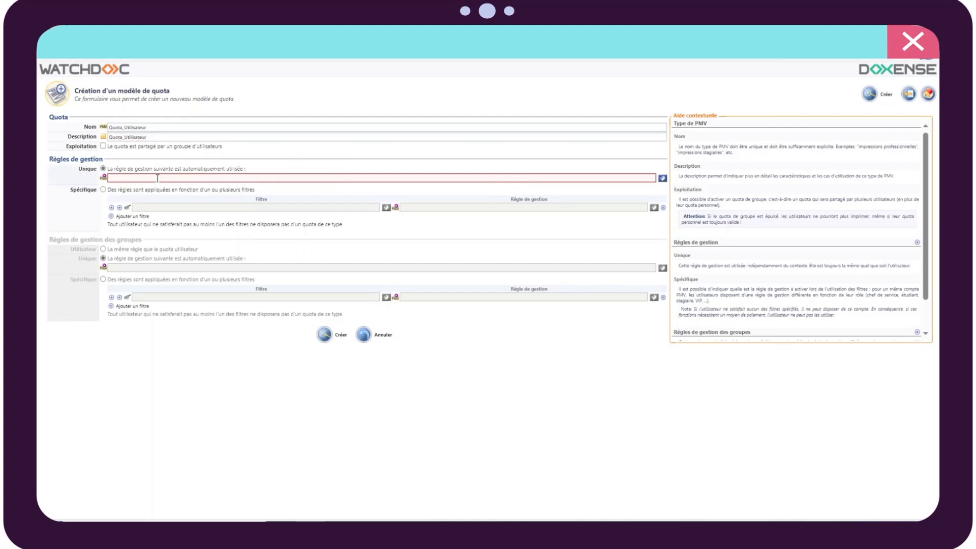
click(171, 178)
click(287, 137)
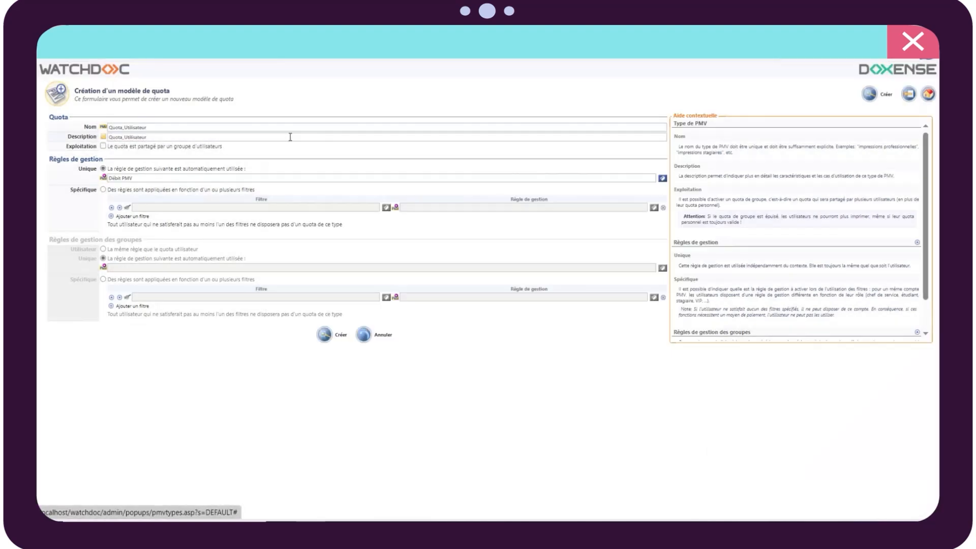
click(325, 337)
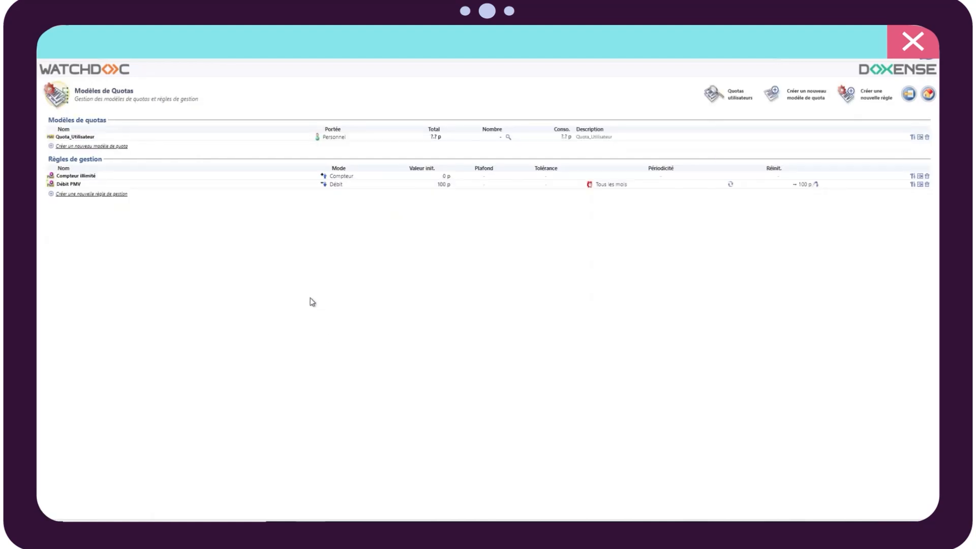
- Review the available simple and complex tariffs in the Tarifs list and return to the main menu
click(926, 96)
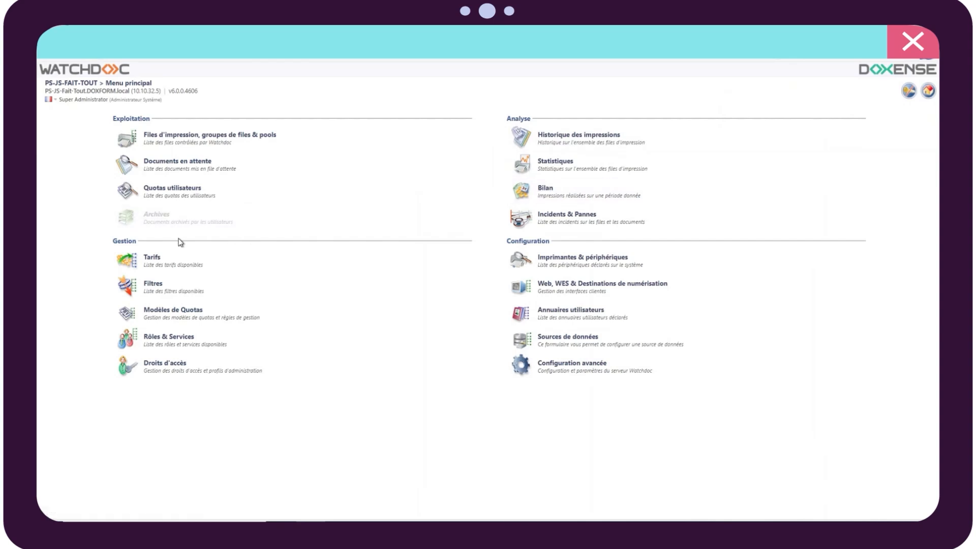
click(182, 256)
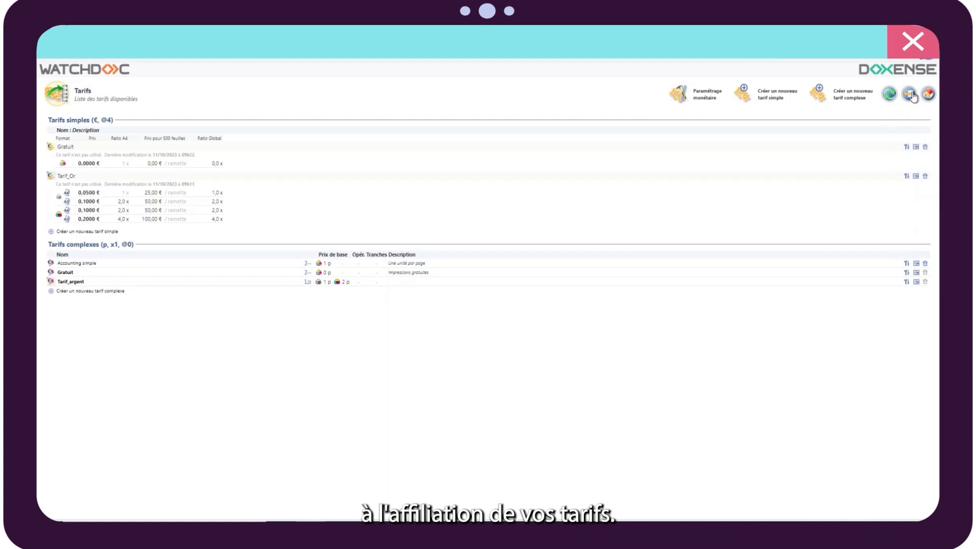
click(909, 94)
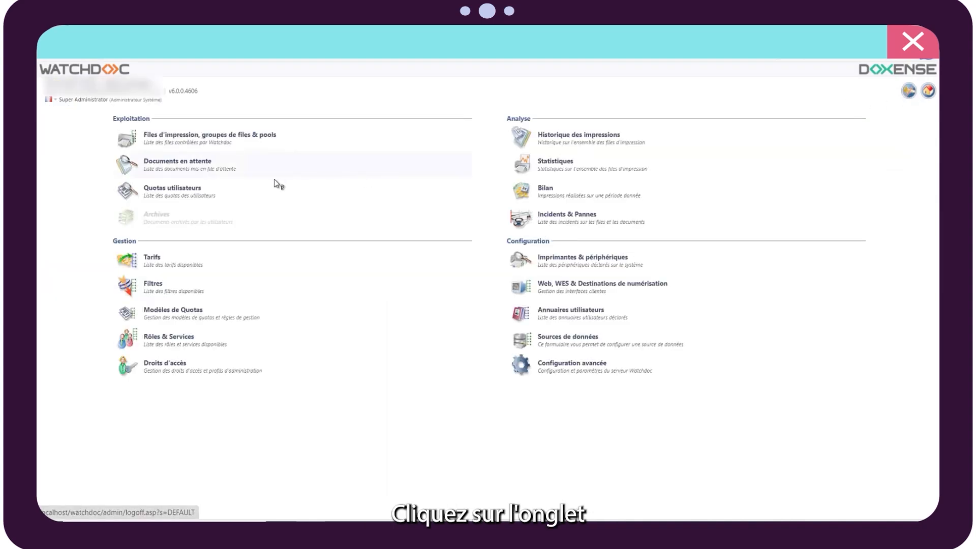
- In the pricing settings of the "Files Réseaux" queue group, set the cost per page to "Variable"
click(227, 144)
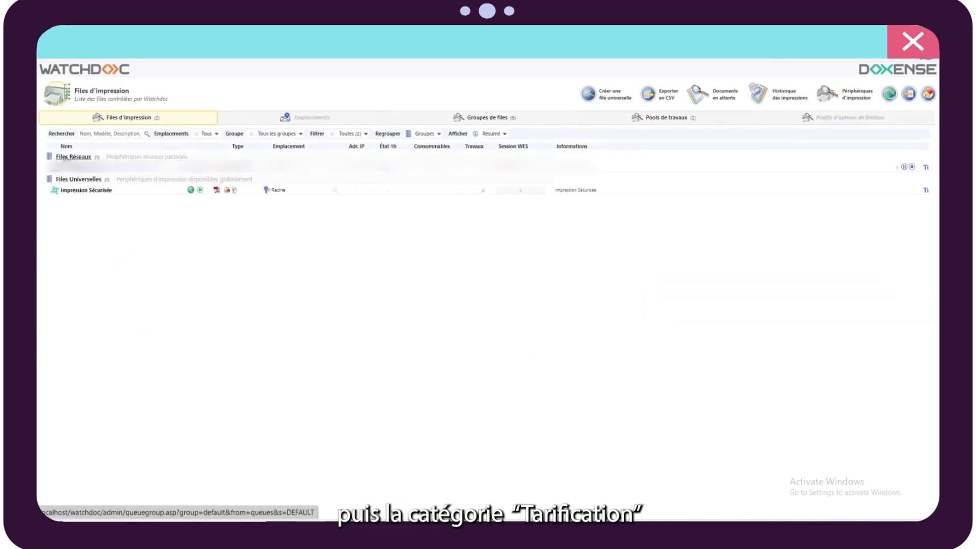
click(74, 157)
click(258, 121)
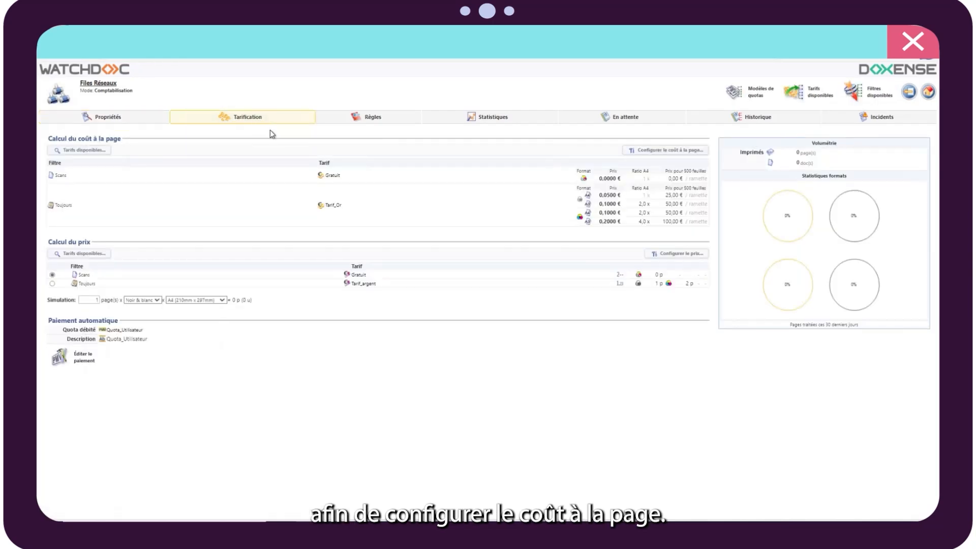
click(662, 151)
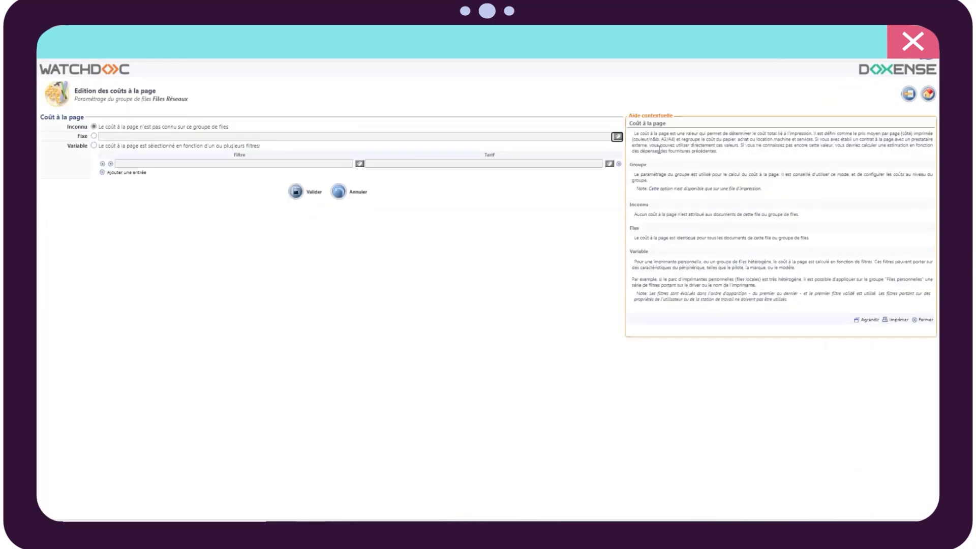
click(94, 146)
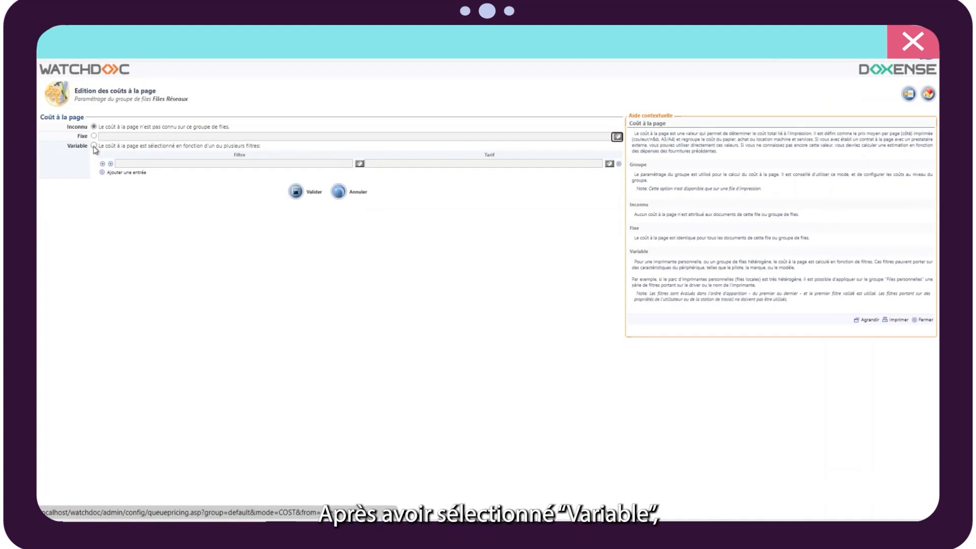
- Assign the "Gratuit" tariff to the "Scans" filter in the first variable page-cost entry
click(136, 163)
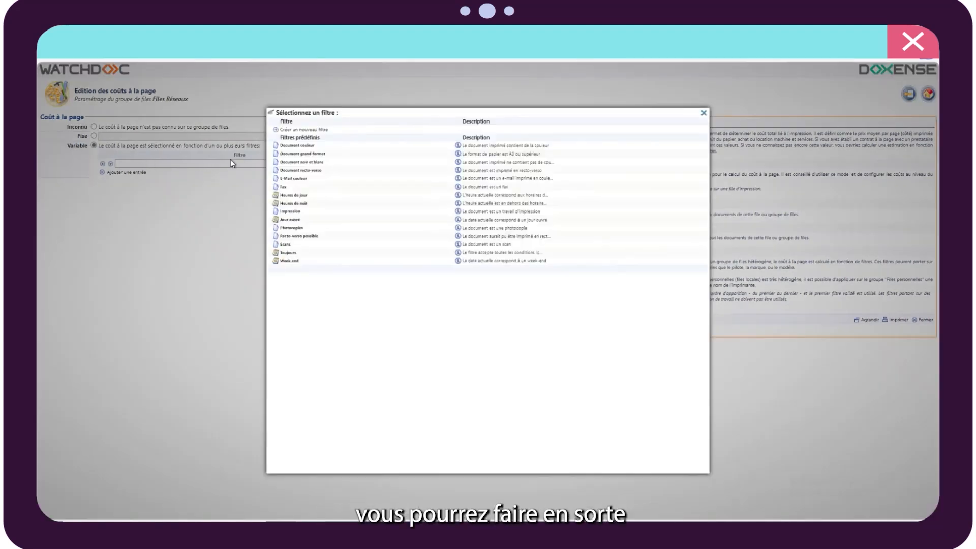
click(286, 245)
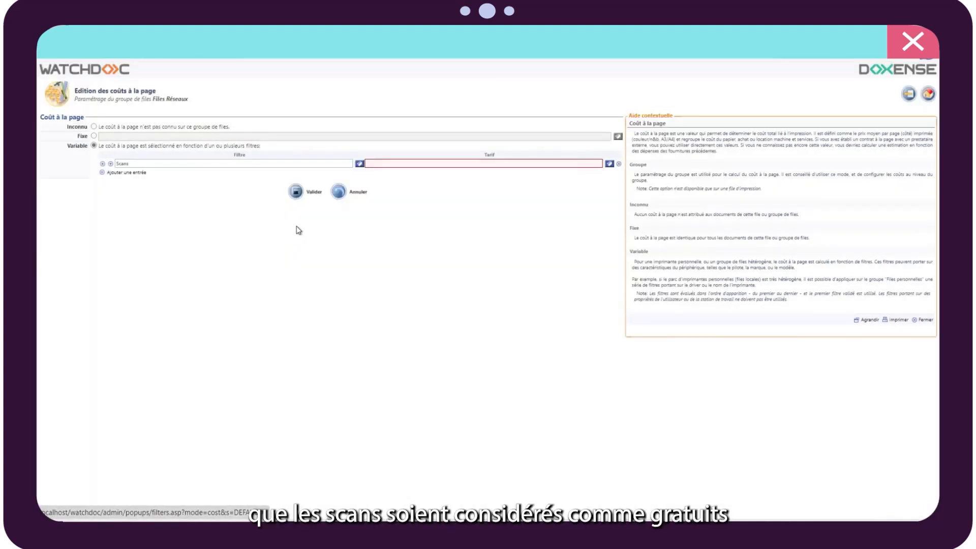
click(420, 165)
click(286, 133)
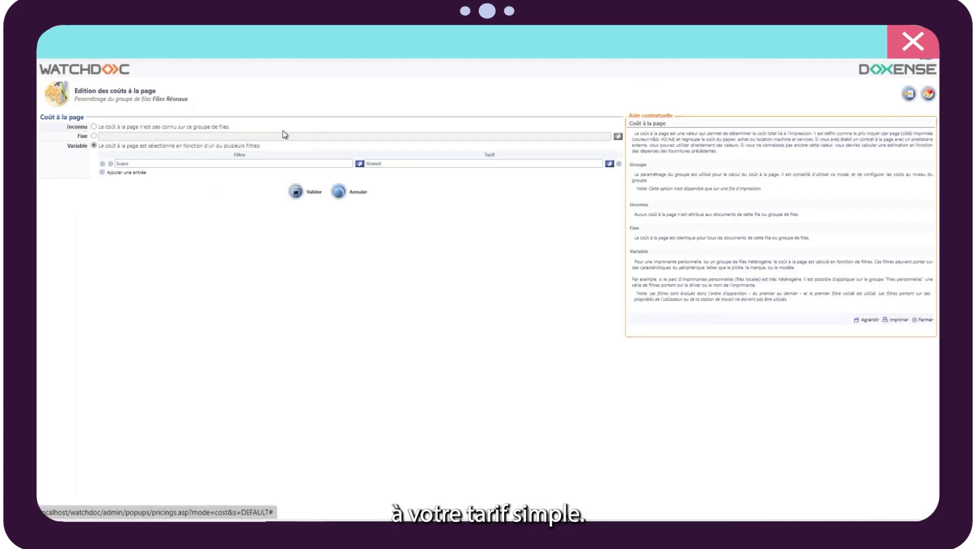
- Add a second page-cost entry pairing the "Toujours" filter with the "Tarif_Or" tariff and save the page costs
click(131, 173)
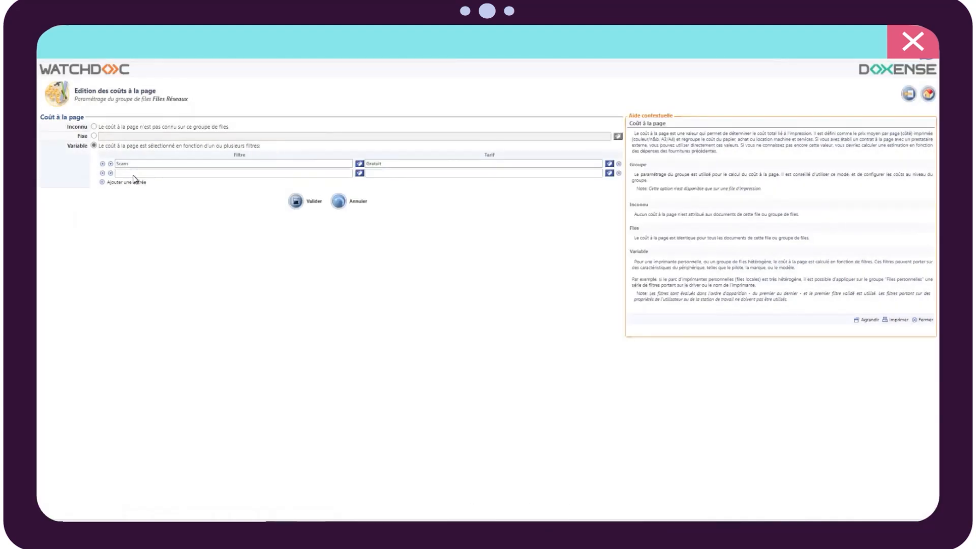
click(134, 173)
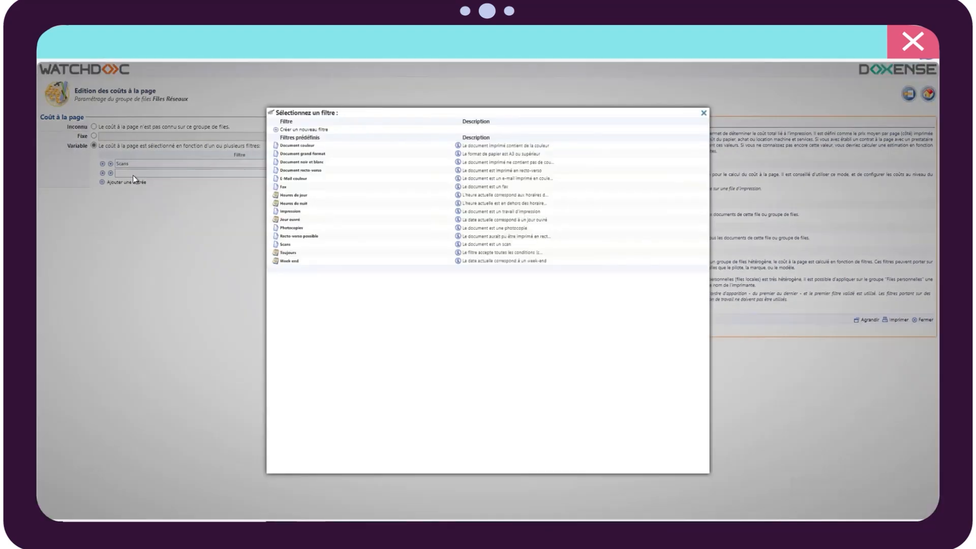
click(288, 252)
click(401, 175)
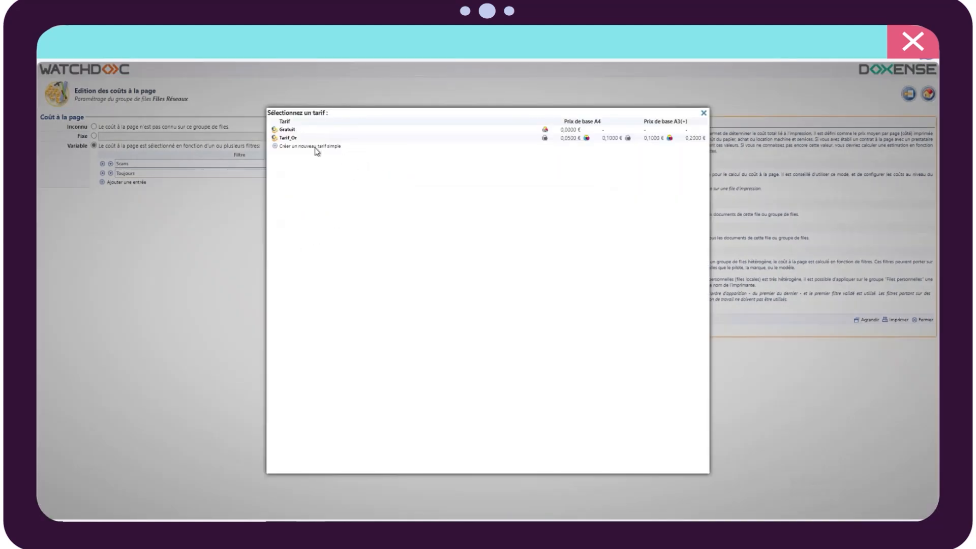
click(288, 138)
click(296, 202)
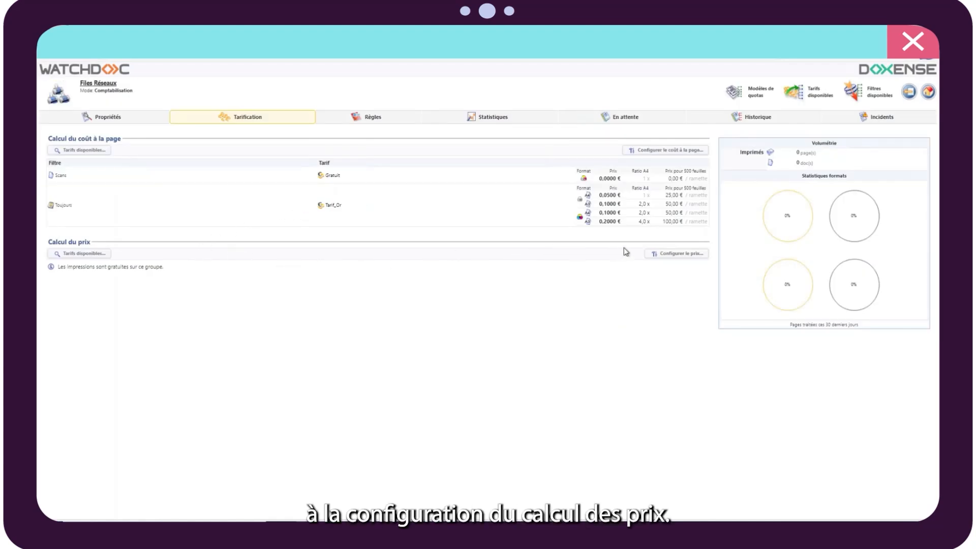
- Set the price calculation of the "Files Réseaux" group to "Variable" and assign the complex tariff "Gratuit" to the "Scans" filter
click(667, 253)
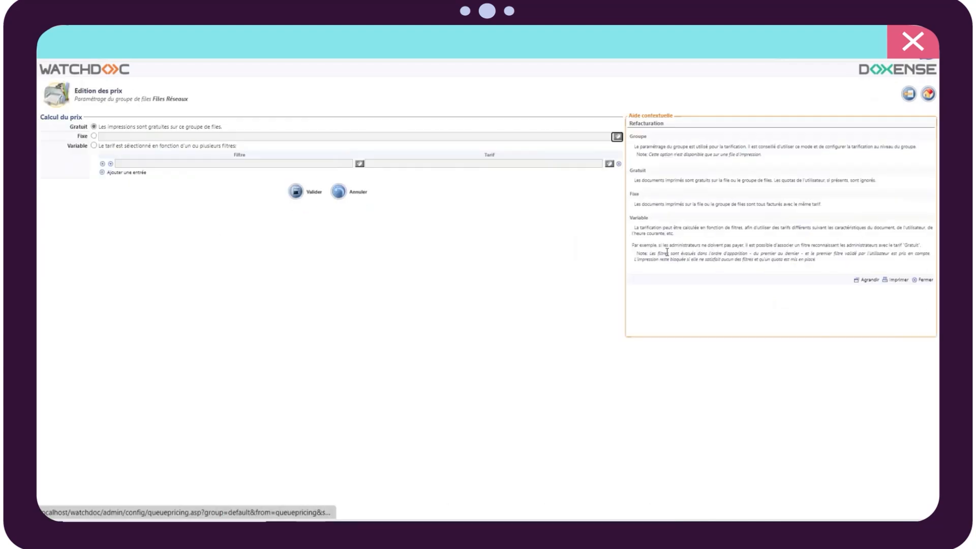
click(93, 146)
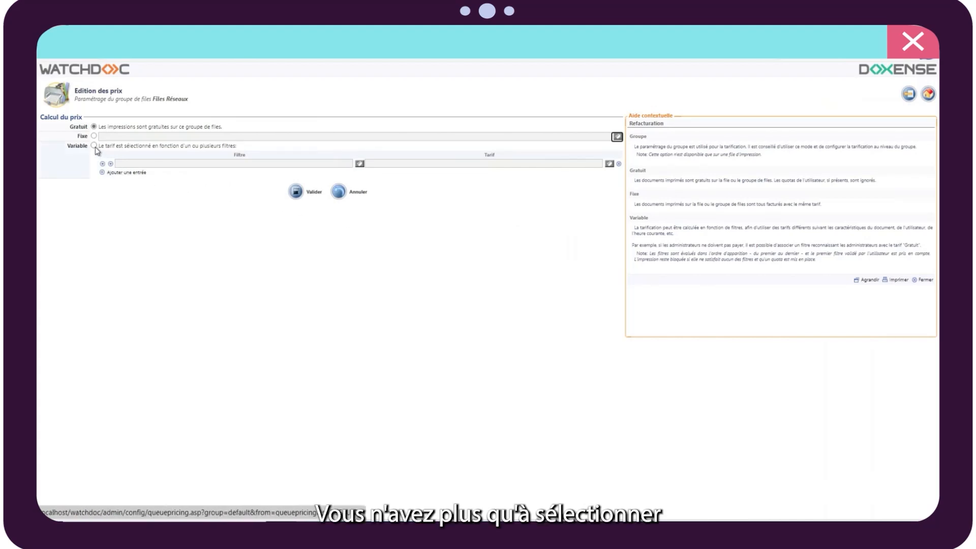
click(148, 164)
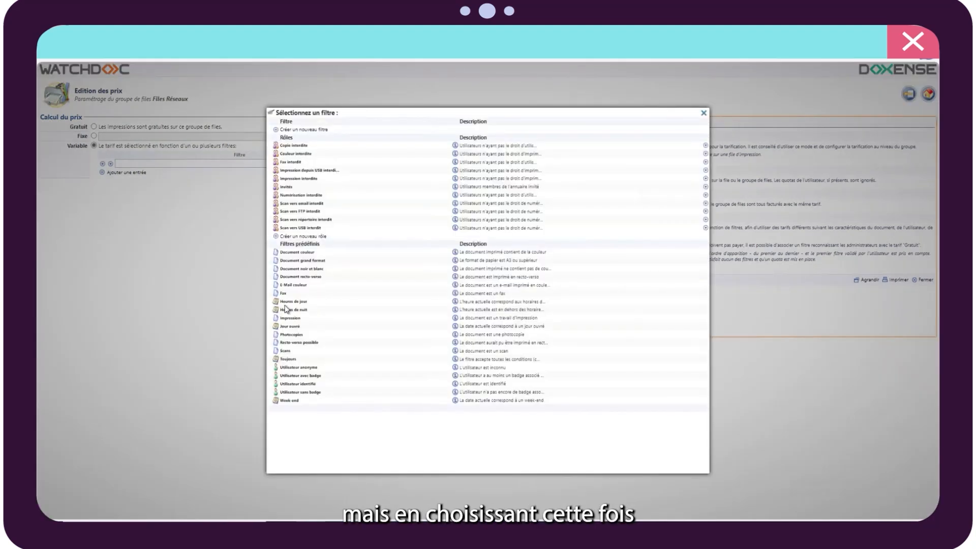
click(286, 351)
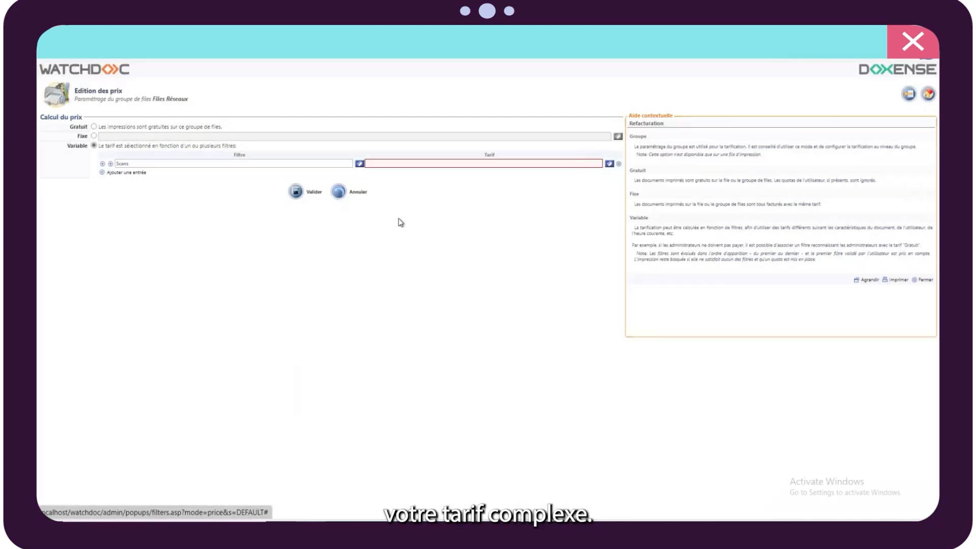
click(423, 164)
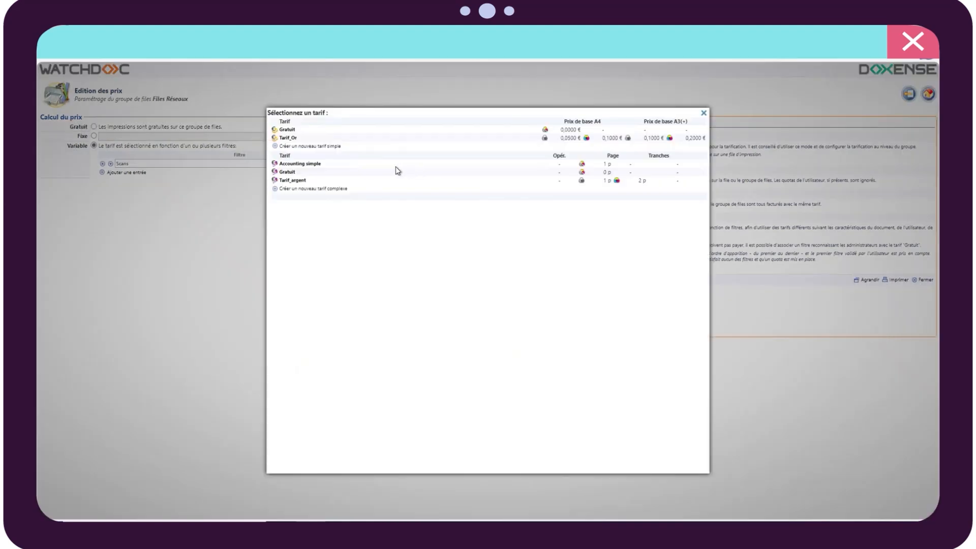
click(293, 172)
- Add a second price entry pairing the "Toujours" filter with the complex tariff "Tarif_argent" and save the price calculation
click(131, 173)
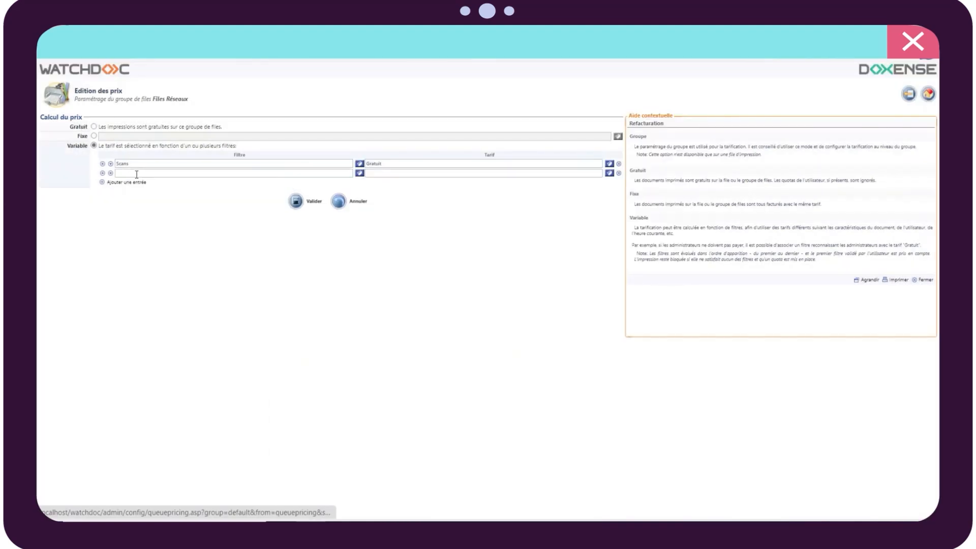
click(144, 173)
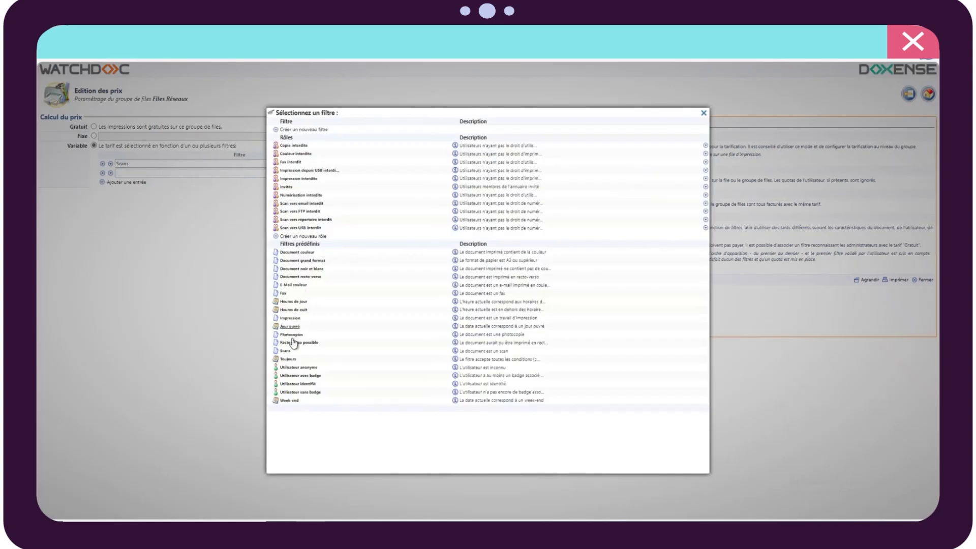
click(288, 359)
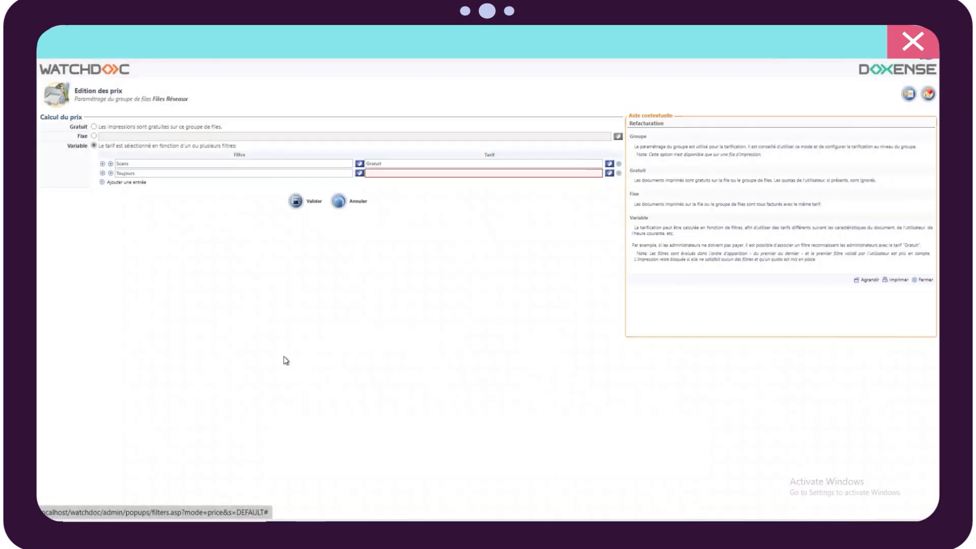
click(409, 172)
click(300, 186)
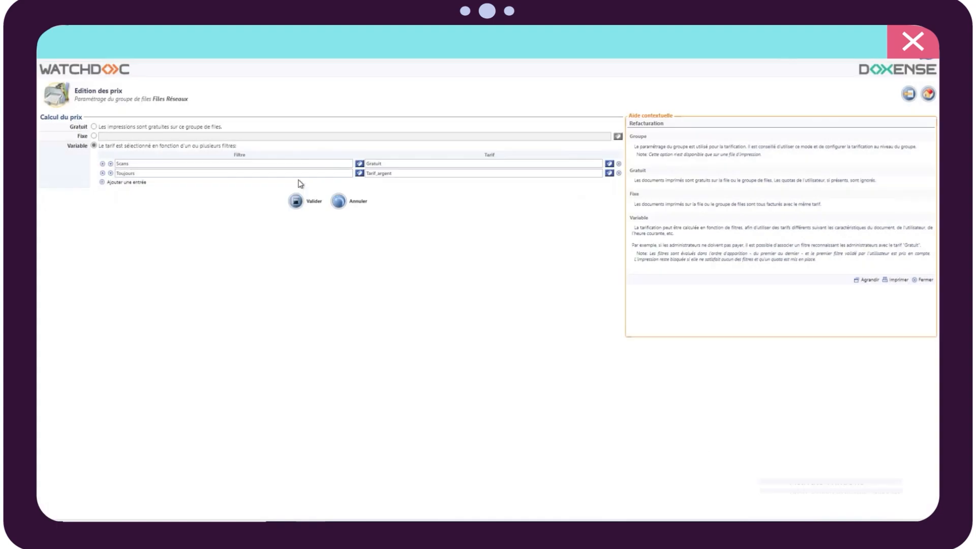
click(295, 202)
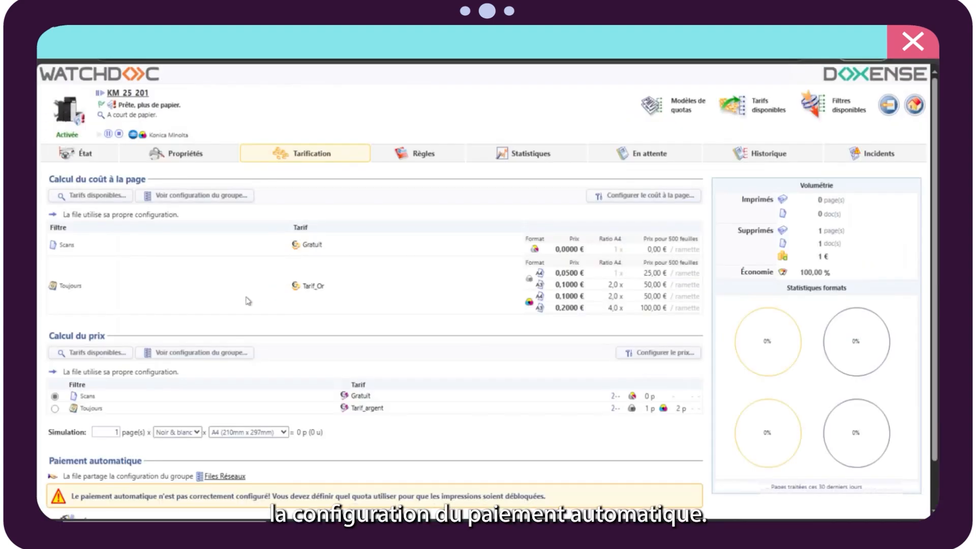
- Set the automatic payment of the KM_25_201 print queue to the fixed quota "Quota_utilisateur" and save it
scroll(190, 326, down, 2)
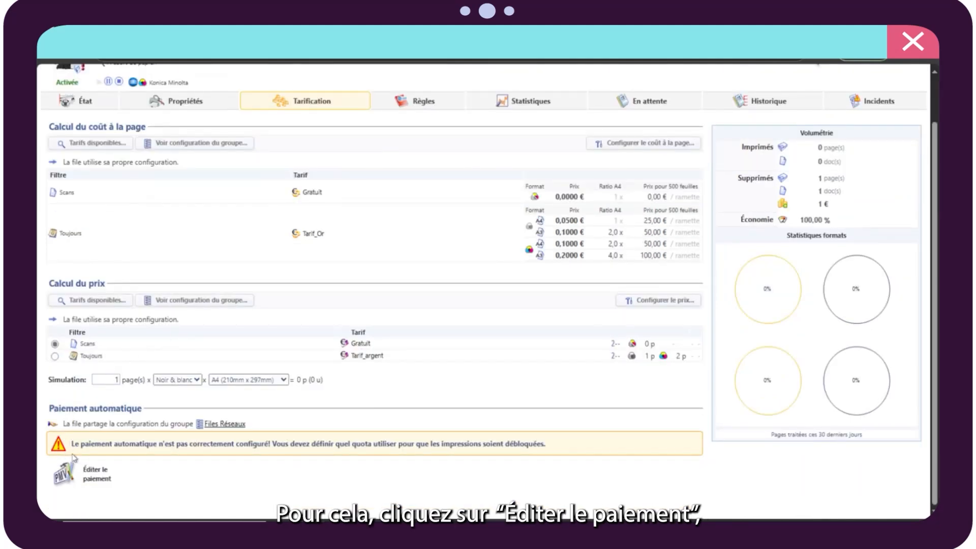
click(63, 475)
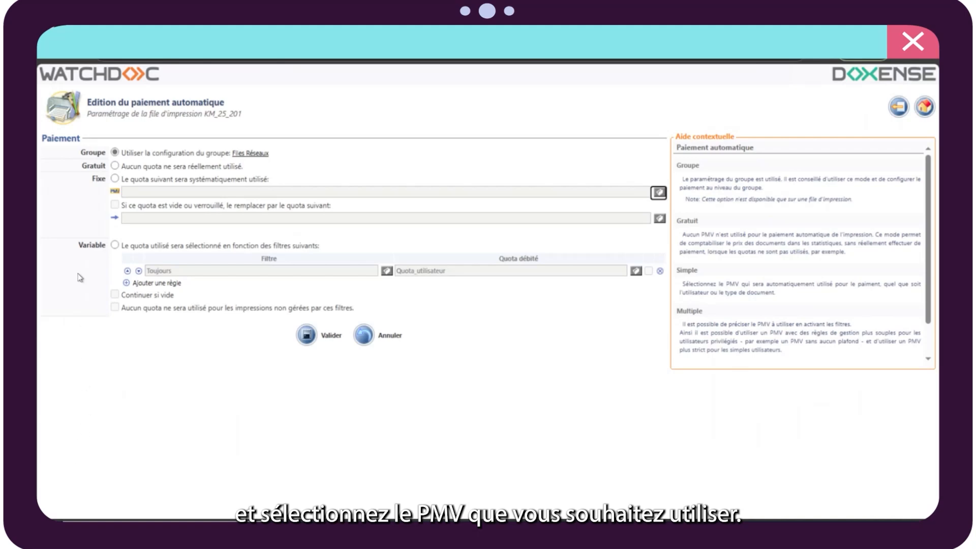
click(115, 179)
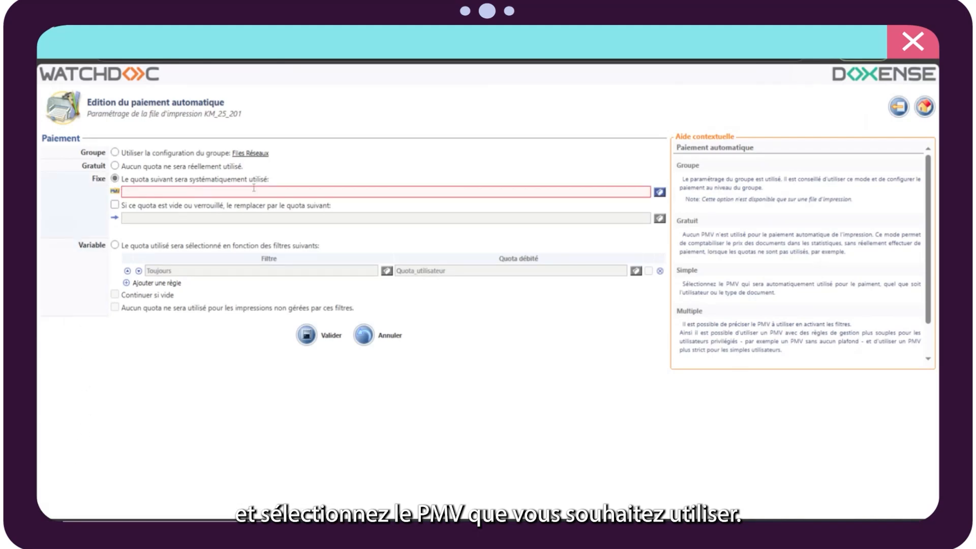
click(252, 190)
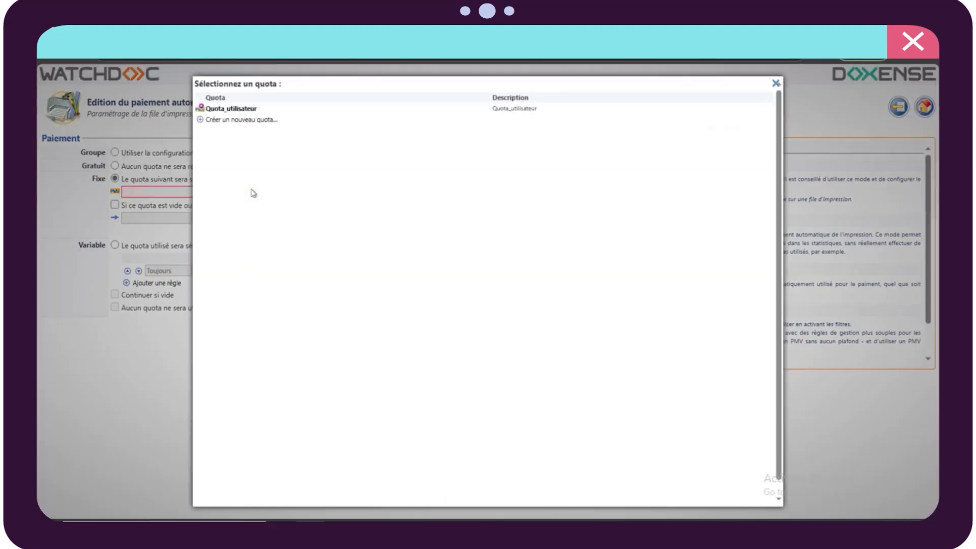
click(239, 109)
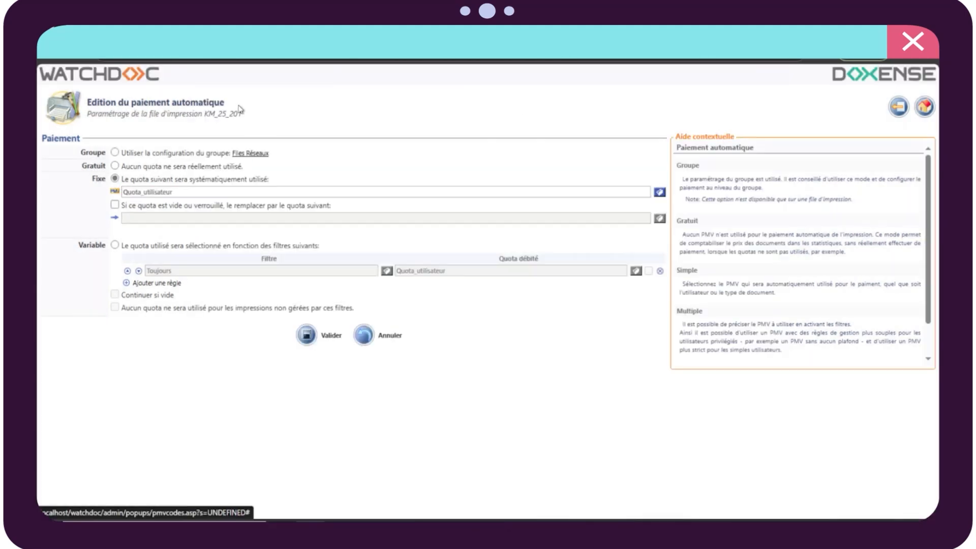
click(311, 336)
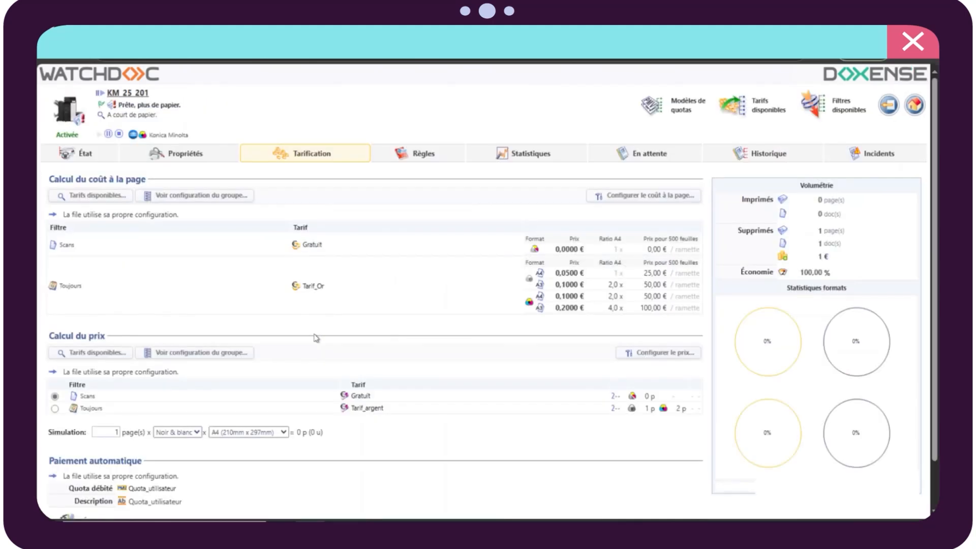
scroll(285, 407, down, 2)
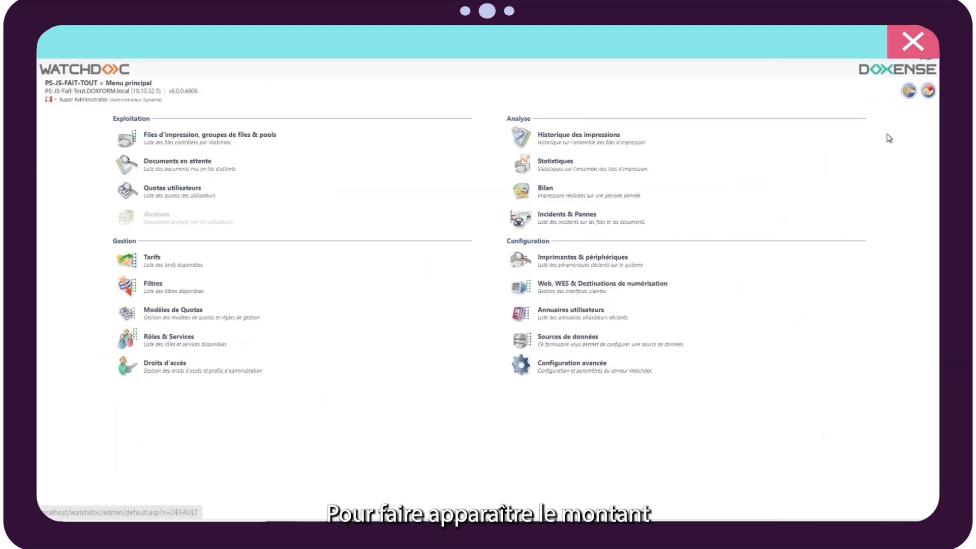
- Open the Kyocera WES profile for configuration and make sure its Quota option is enabled
click(614, 291)
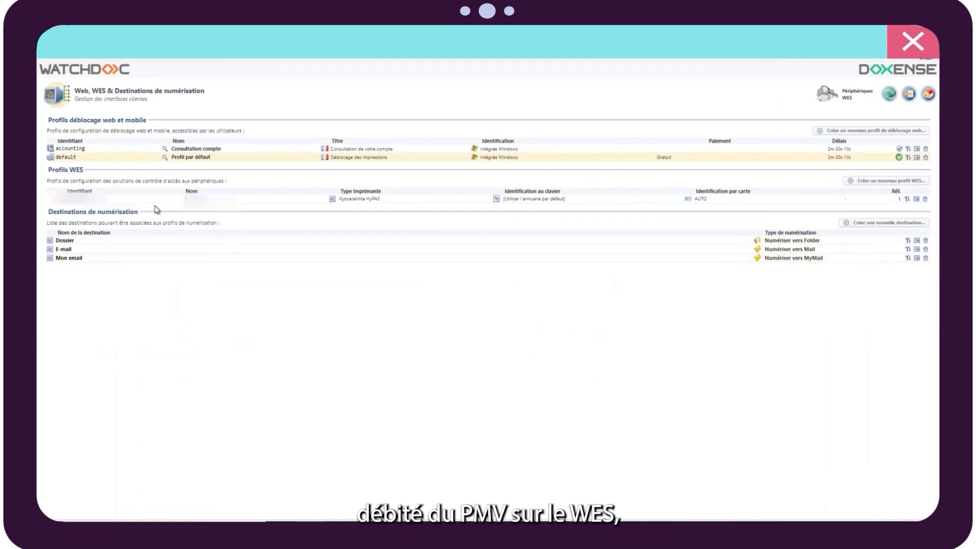
click(178, 200)
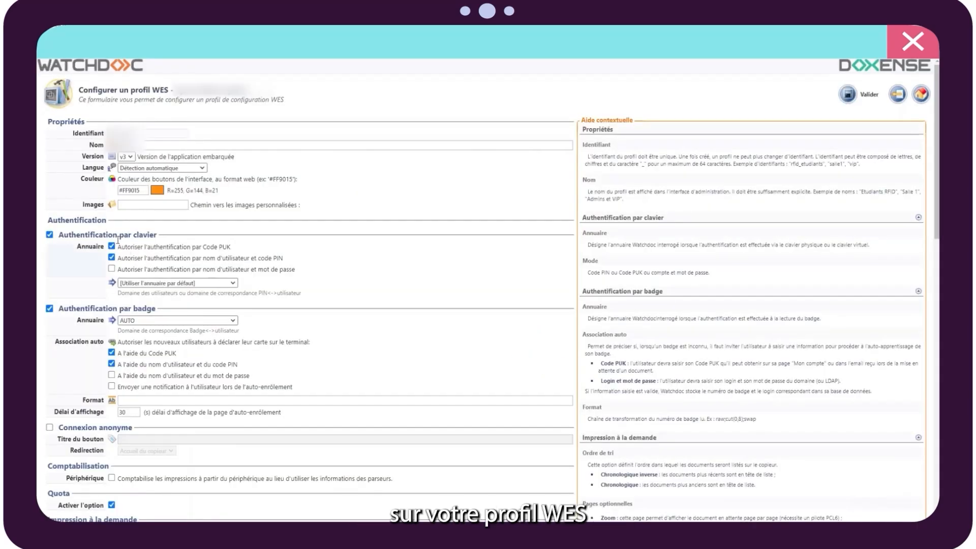
scroll(171, 259, down, 4)
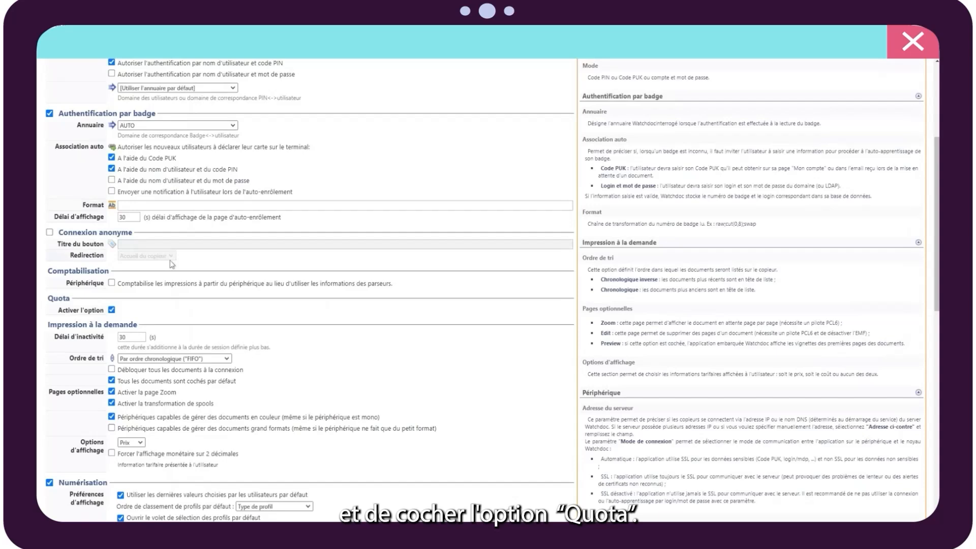
click(111, 310)
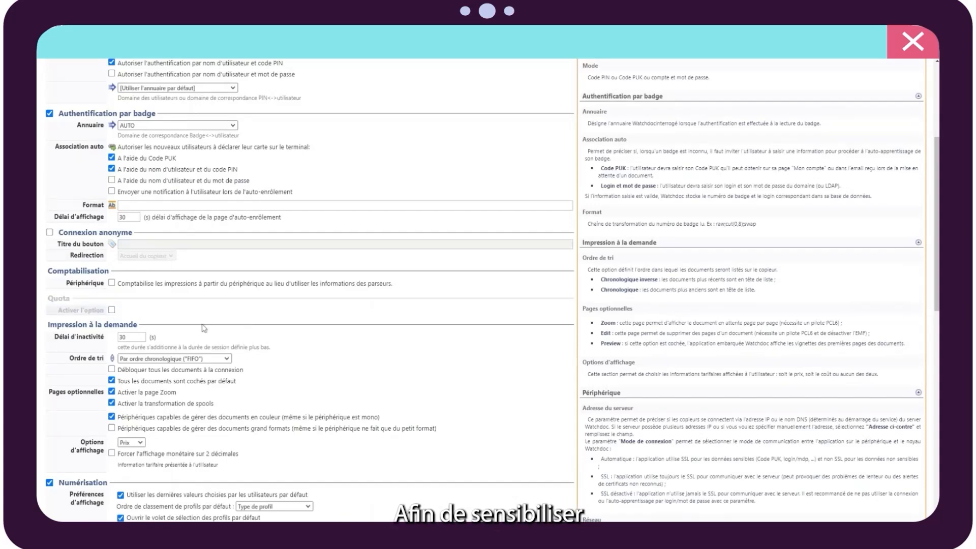
click(112, 310)
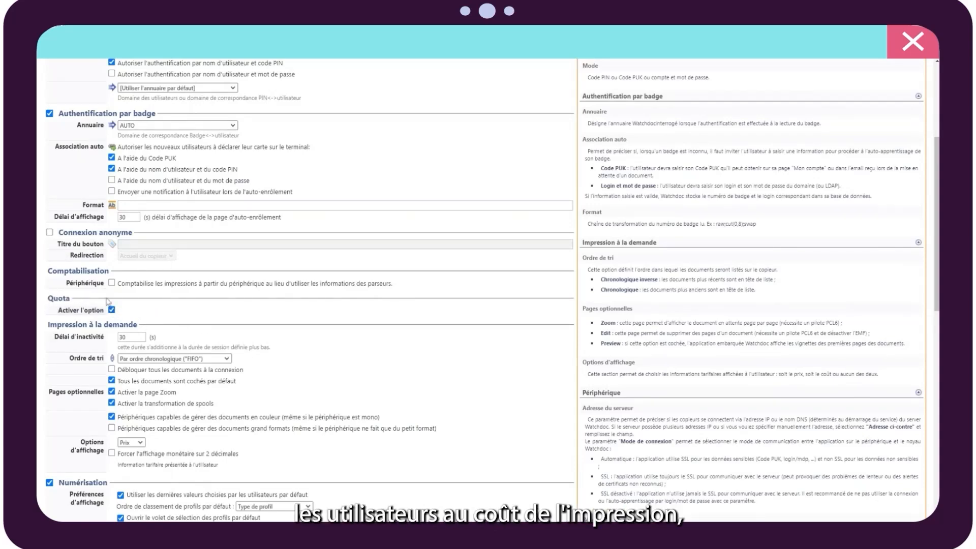
- Set the display option for on-demand printing to "Prix" in the WES profile and save the profile
scroll(185, 312, down, 4)
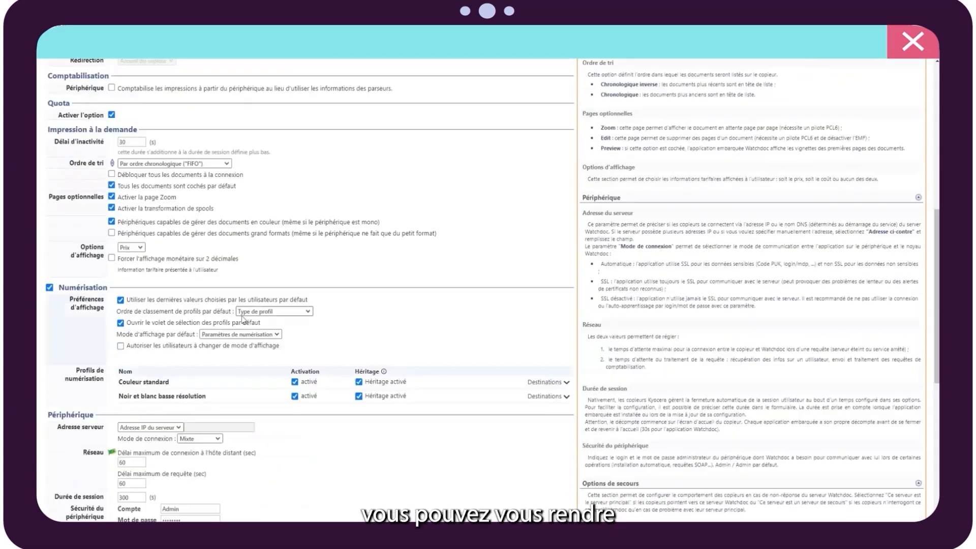
scroll(228, 308, up, 1)
click(140, 297)
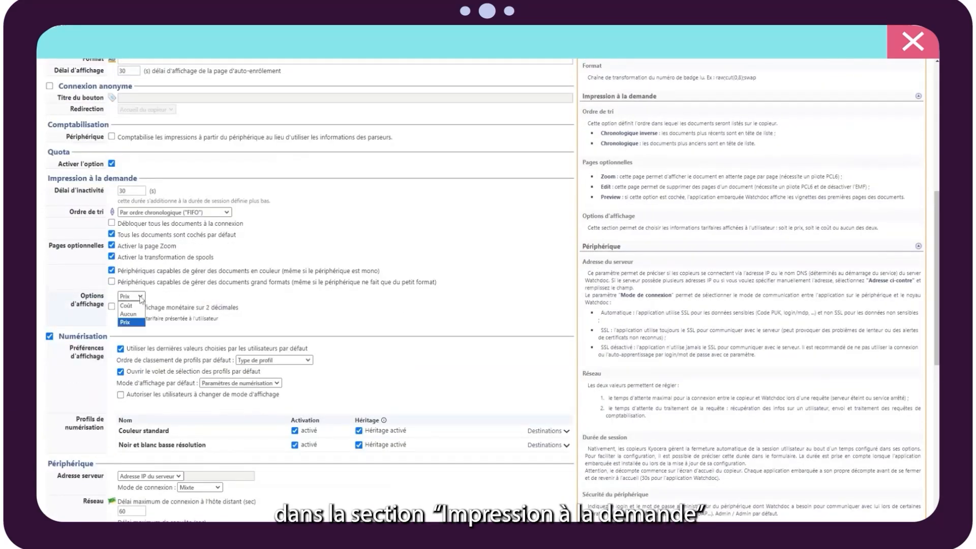
click(132, 321)
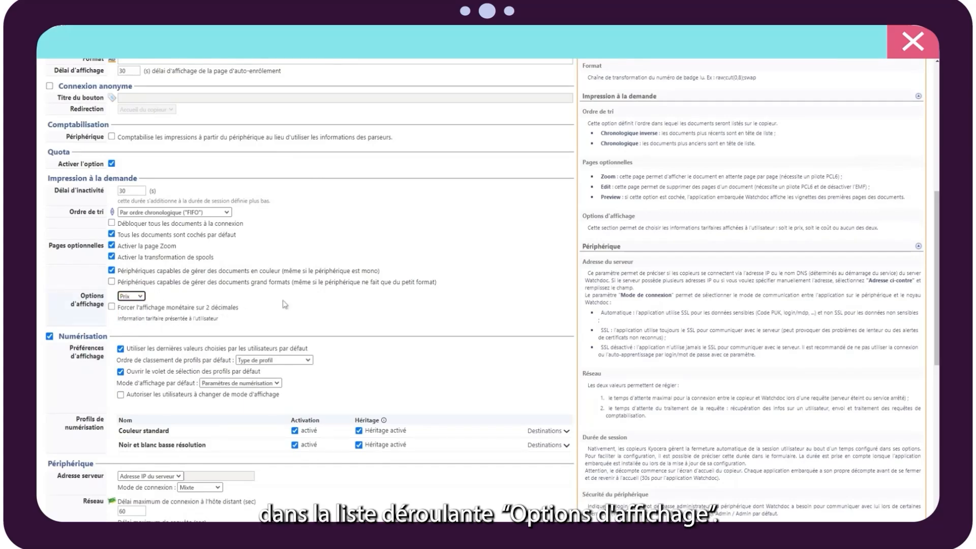
scroll(394, 325, down, 8)
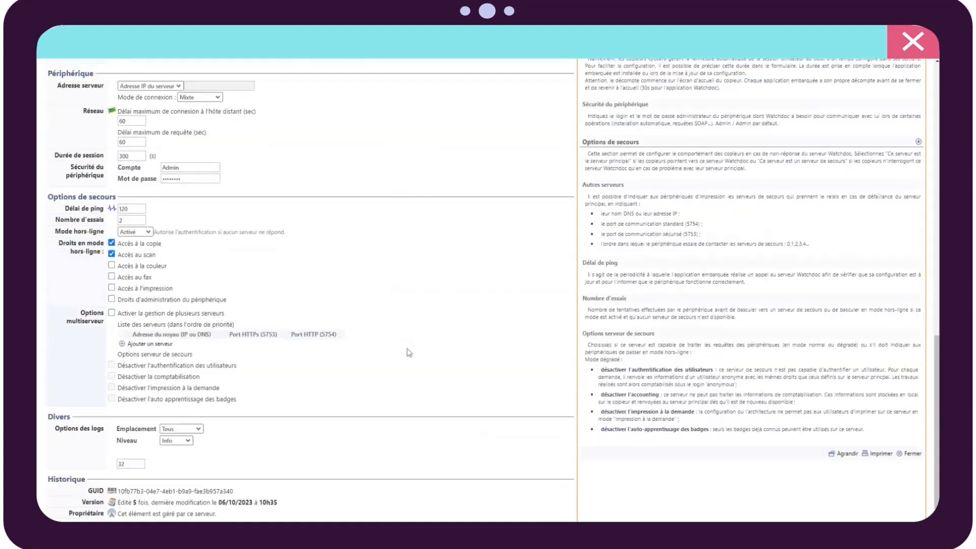
scroll(376, 422, down, 1)
click(290, 513)
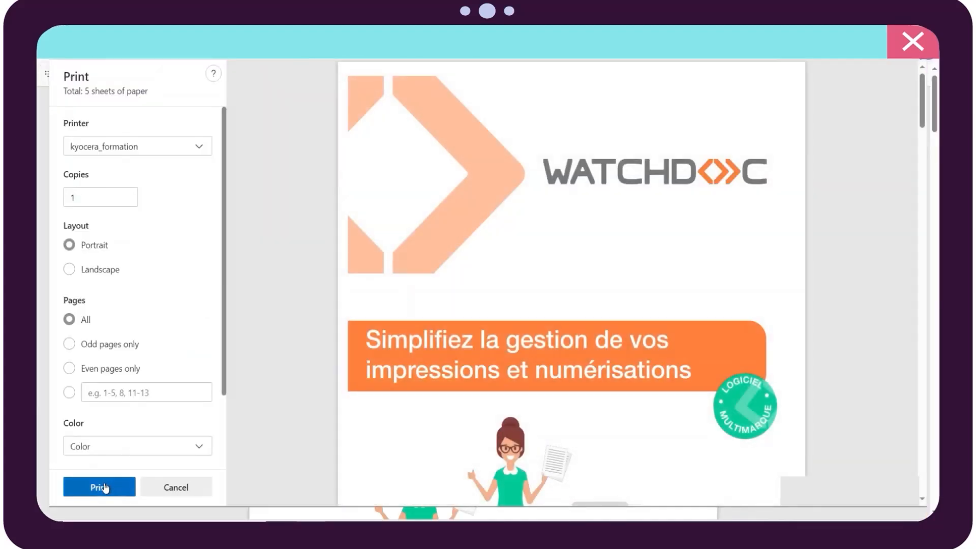
- Print the Watchdoc brochure to kyocera_formation and sign in at the printer's control panel with the PUK code
click(100, 487)
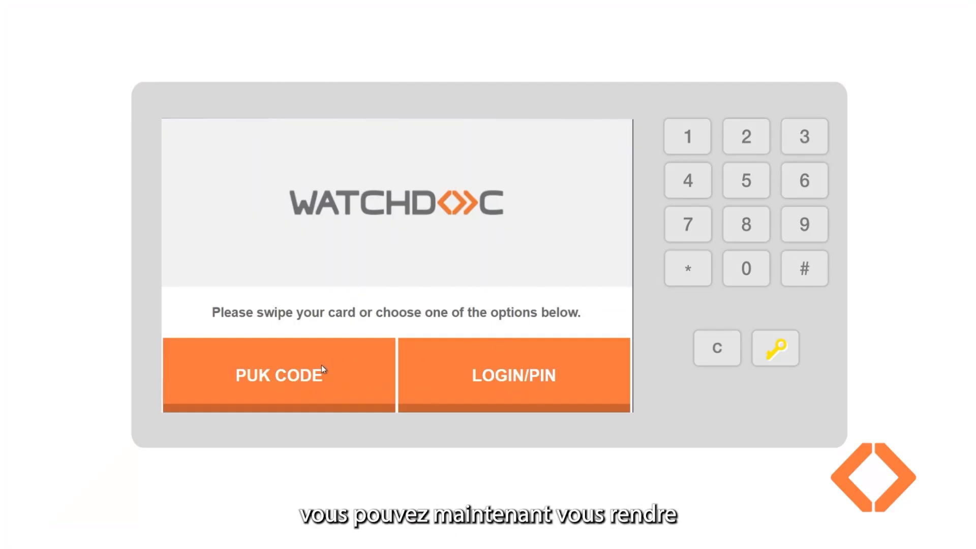
click(321, 365)
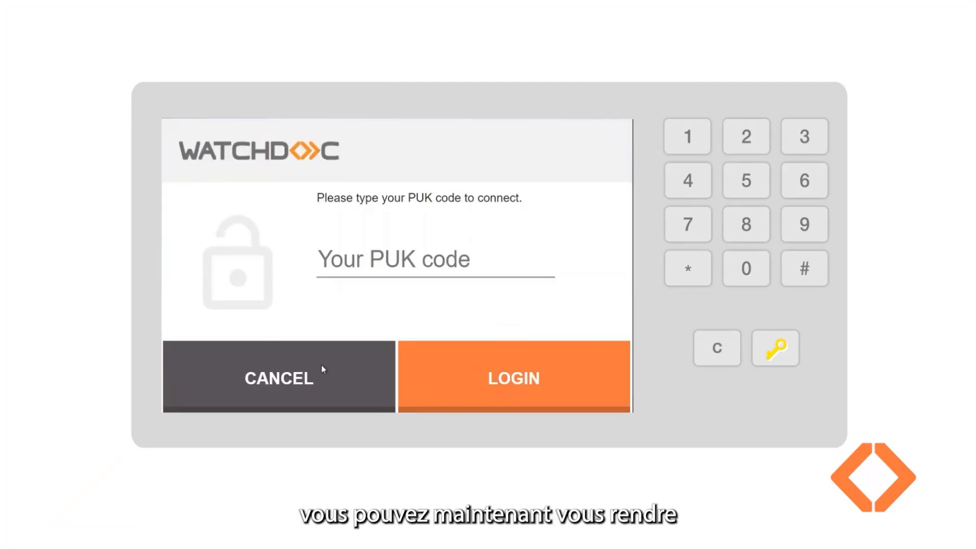
click(400, 256)
click(394, 208)
click(303, 307)
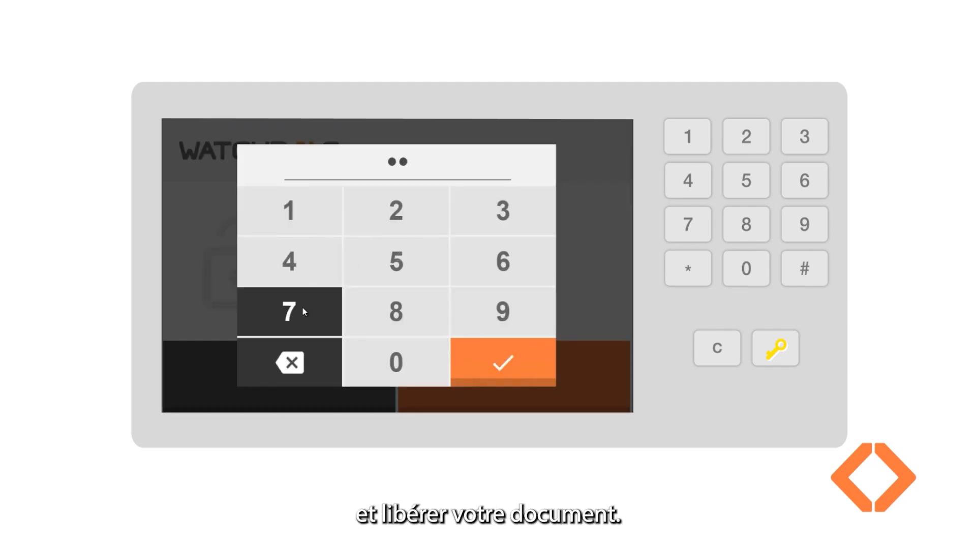
click(484, 263)
click(398, 324)
click(325, 216)
click(391, 260)
click(483, 360)
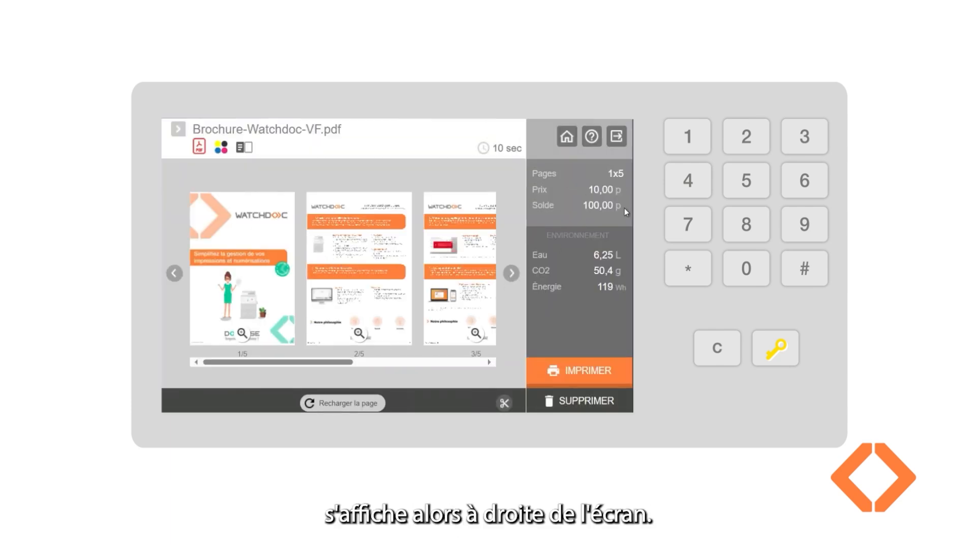
- Release Brochure-Watchdoc-VF.pdf for printing at the device and open the history of all print jobs in Watchdoc
click(558, 368)
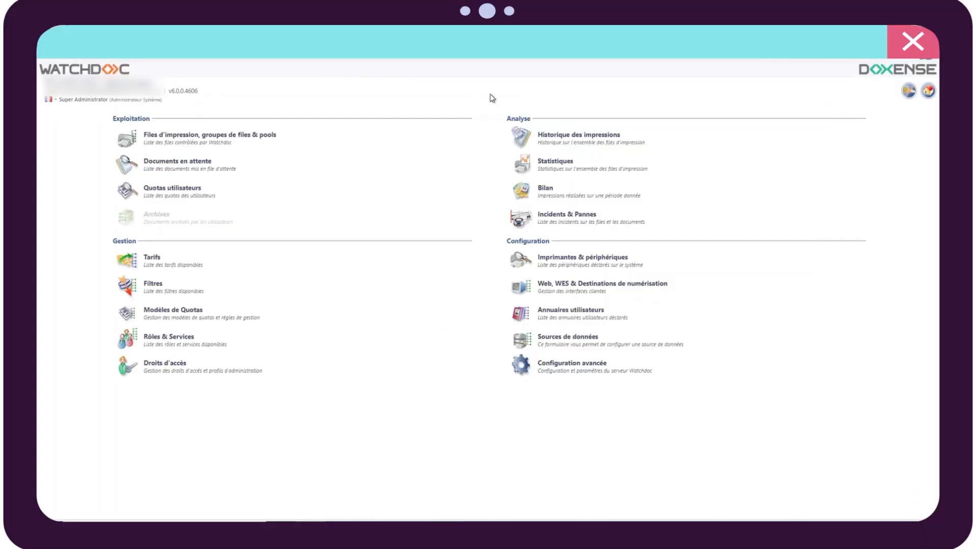
click(539, 139)
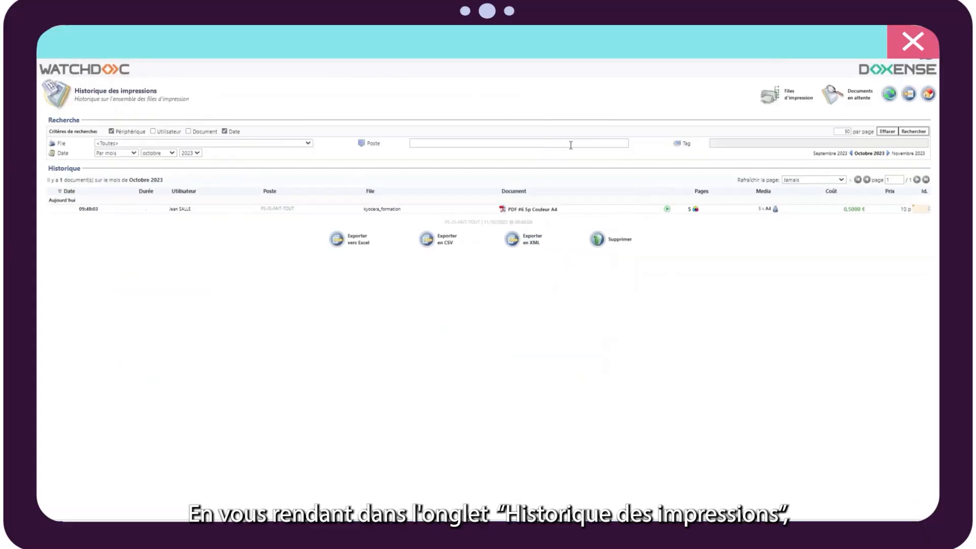